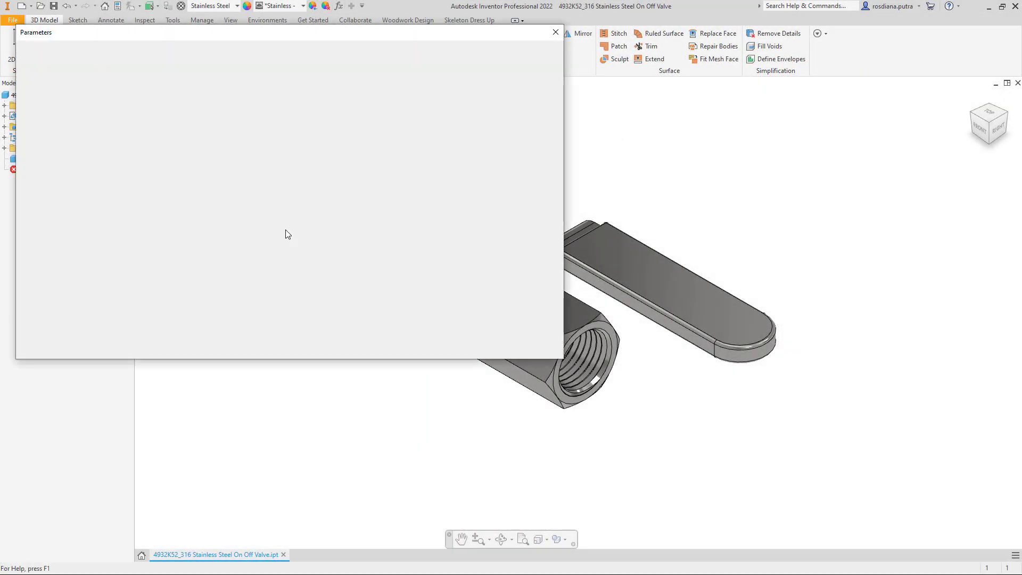
- Add a multi-value text parameter Color (Original, Copper, Red, Gray) set to Copper
click(96, 331)
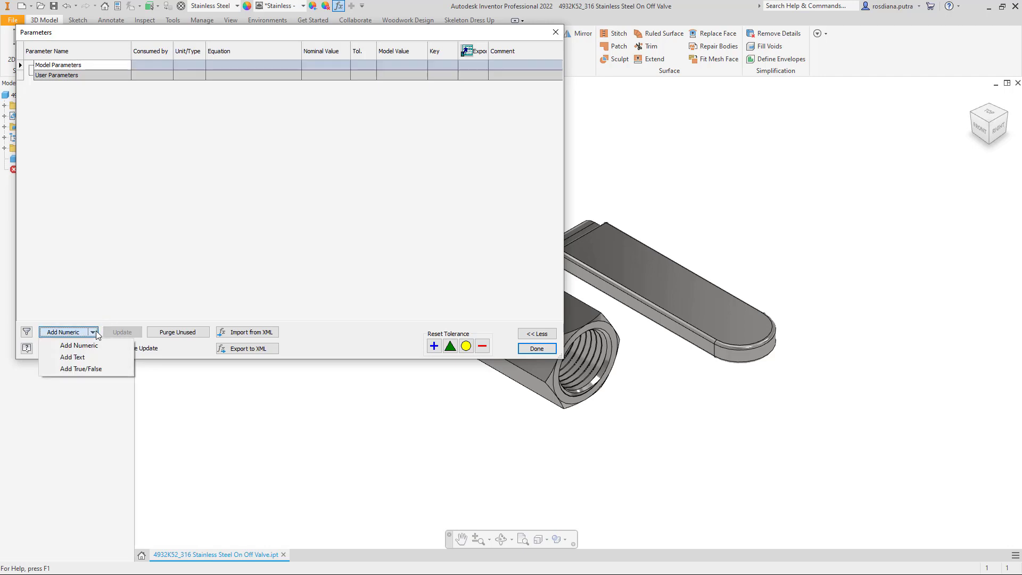
click(93, 357)
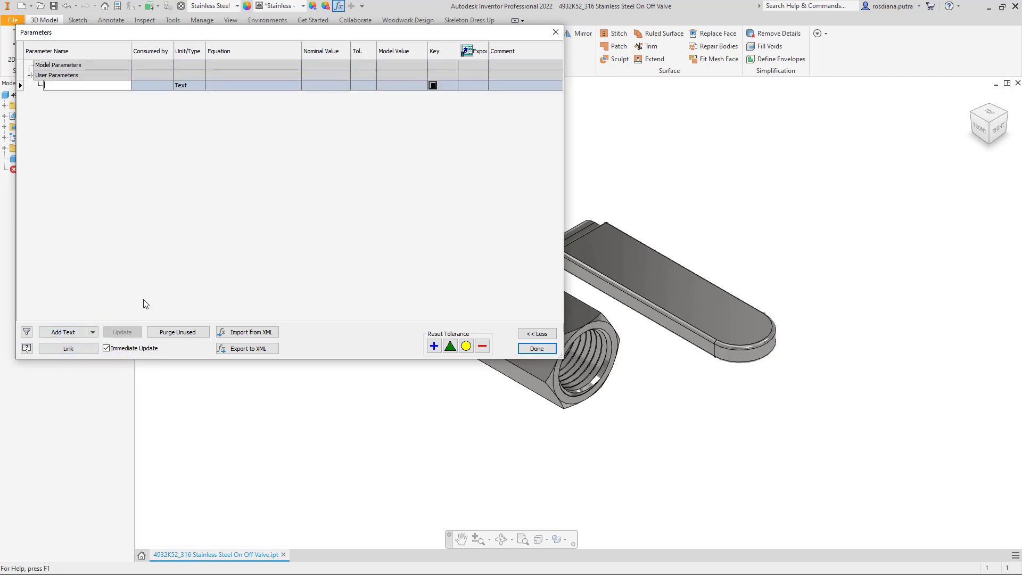
text(Color)
key(Return)
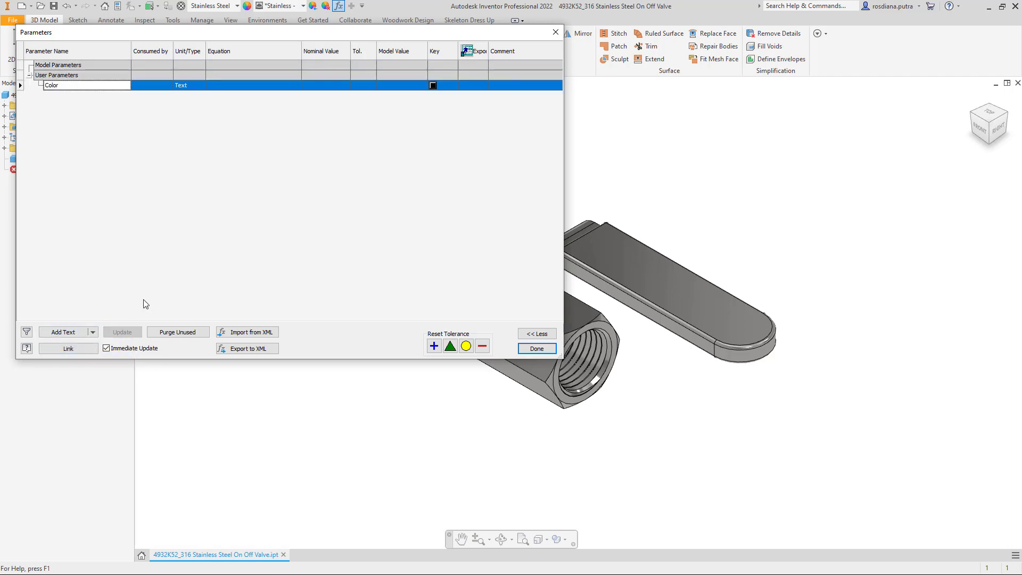
right_click(321, 87)
click(341, 104)
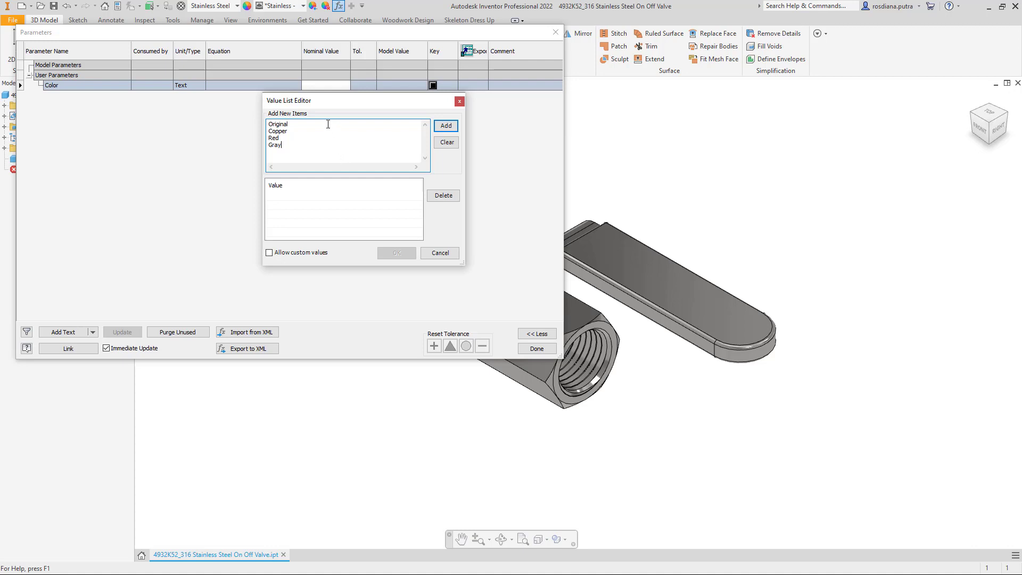
click(445, 126)
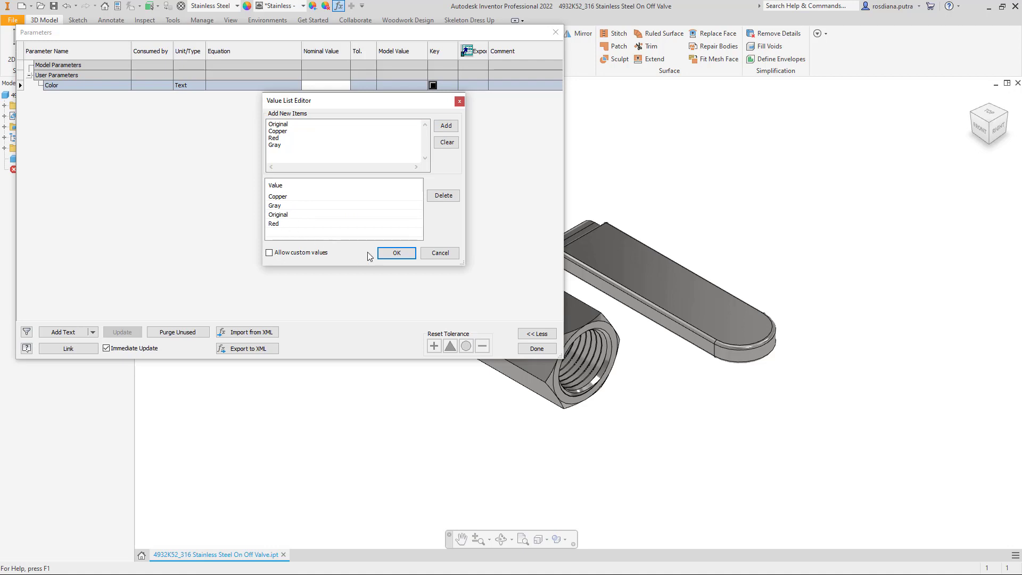
click(385, 253)
click(296, 85)
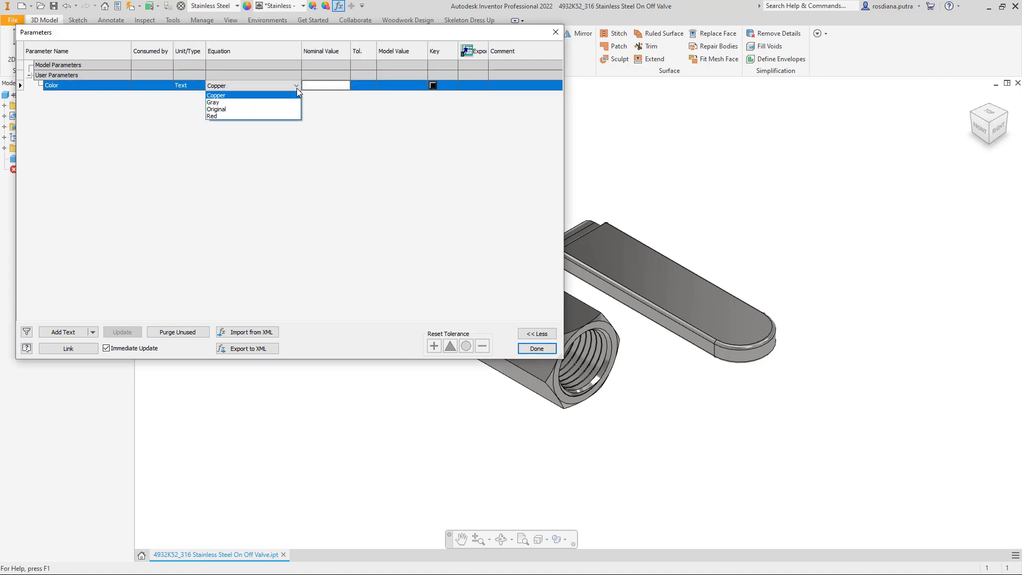
- Close Parameters and add an iLogic rule named Color from the Rules browser
click(536, 348)
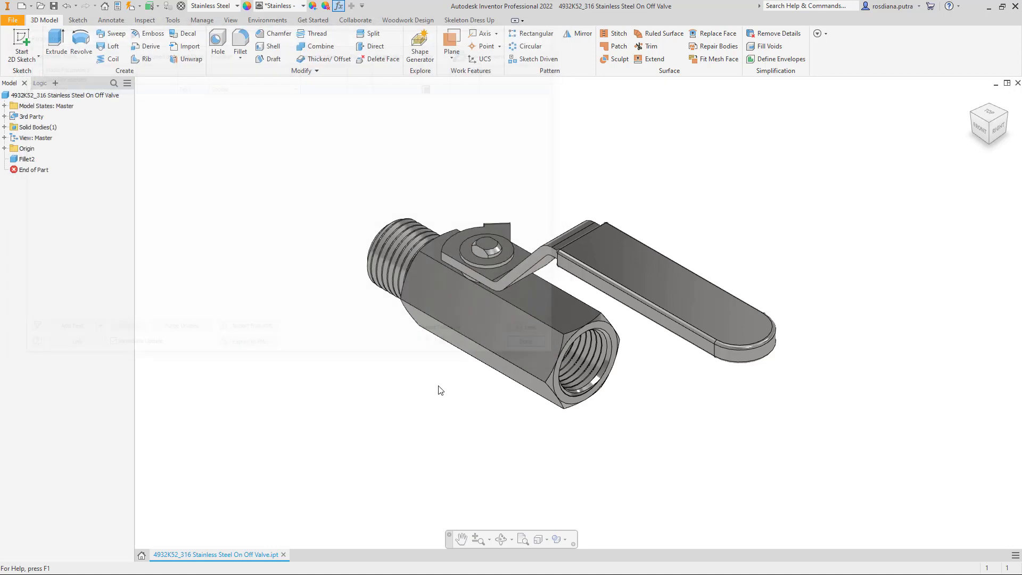
click(42, 95)
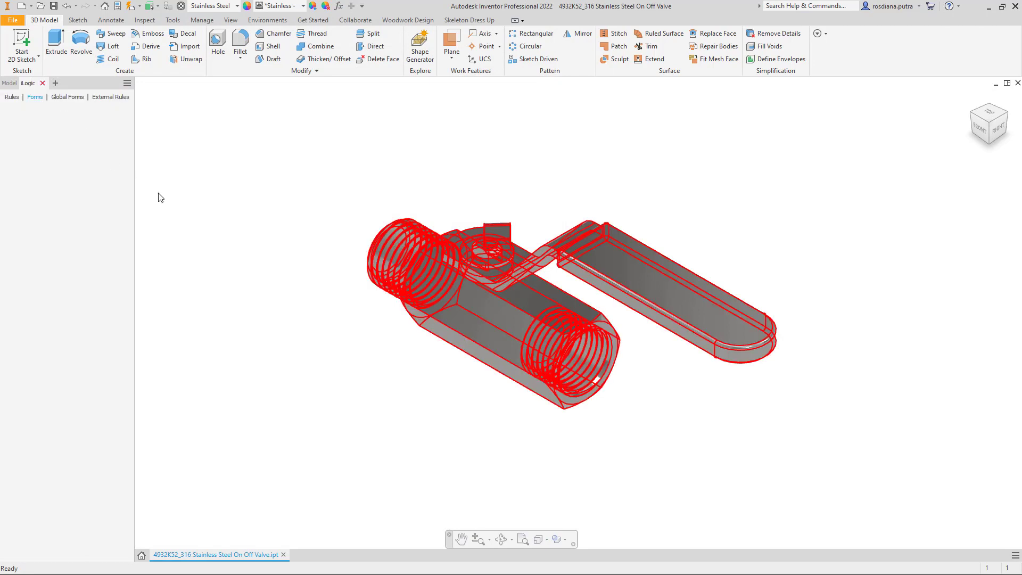
right_click(30, 137)
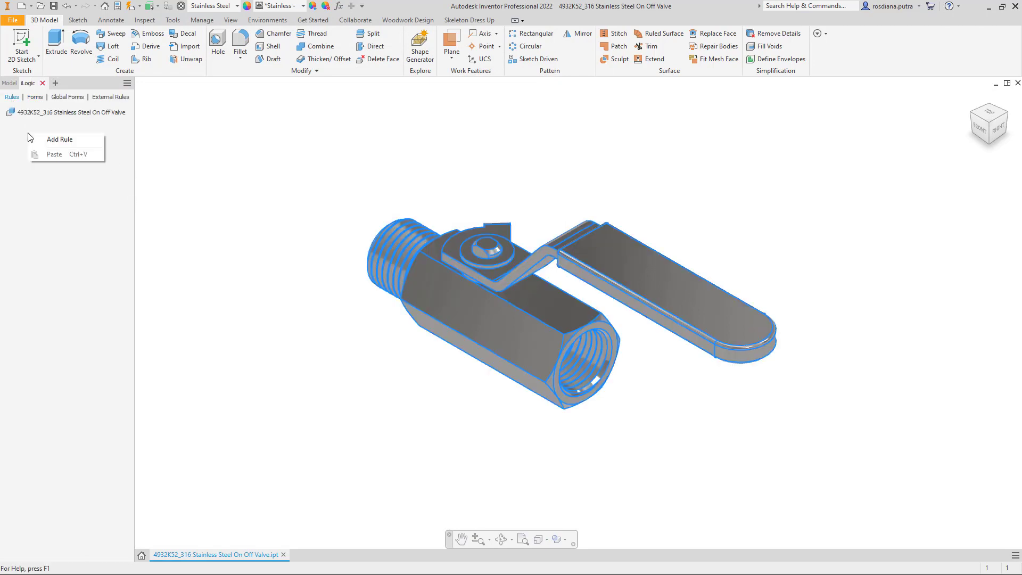
click(53, 141)
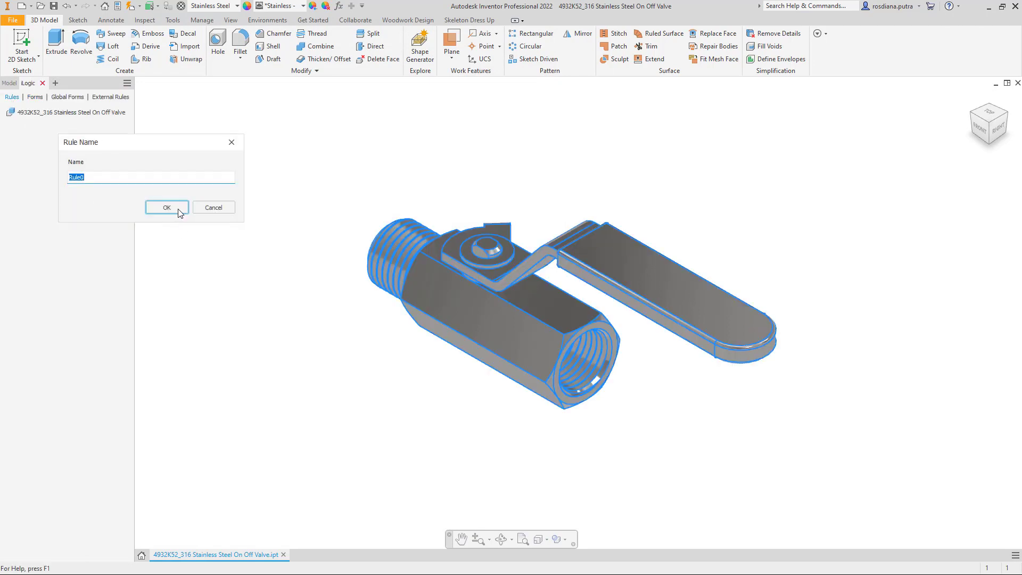
text(Color)
key(Return)
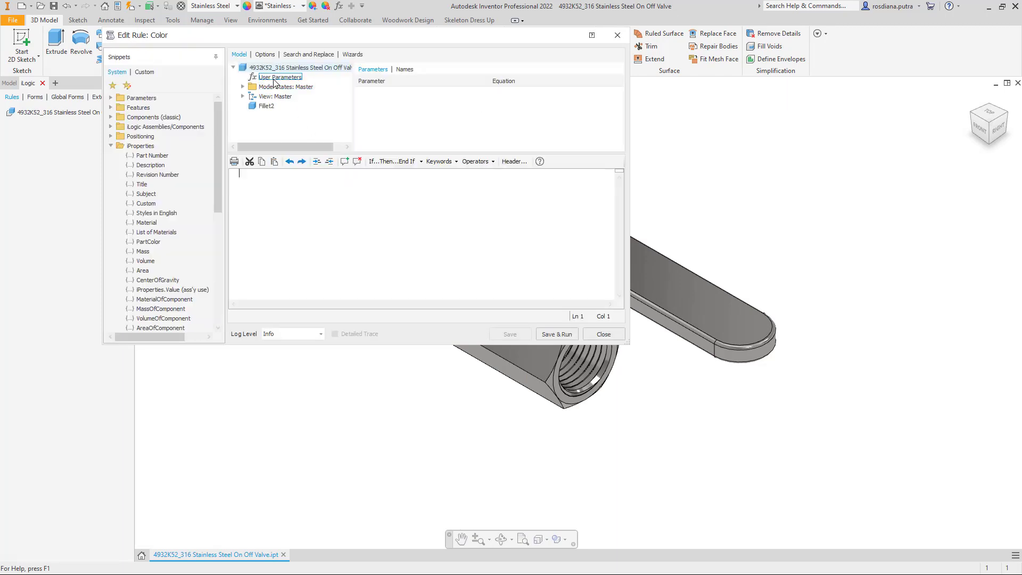
- Capture the Color parameter's current state and begin a Select Case Color block
click(275, 79)
right_click(367, 94)
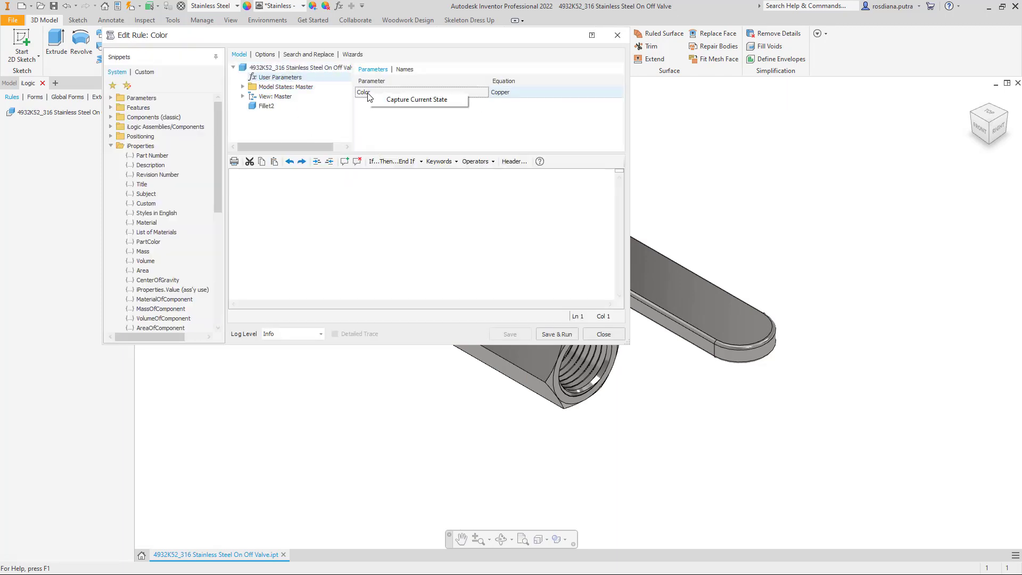
click(384, 100)
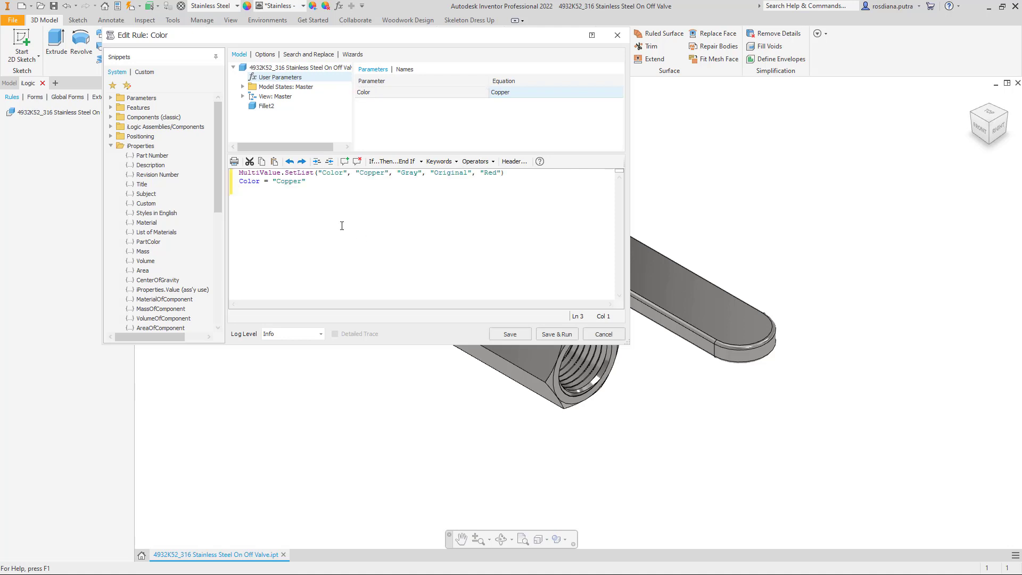
drag(359, 345, 362, 439)
text(S)
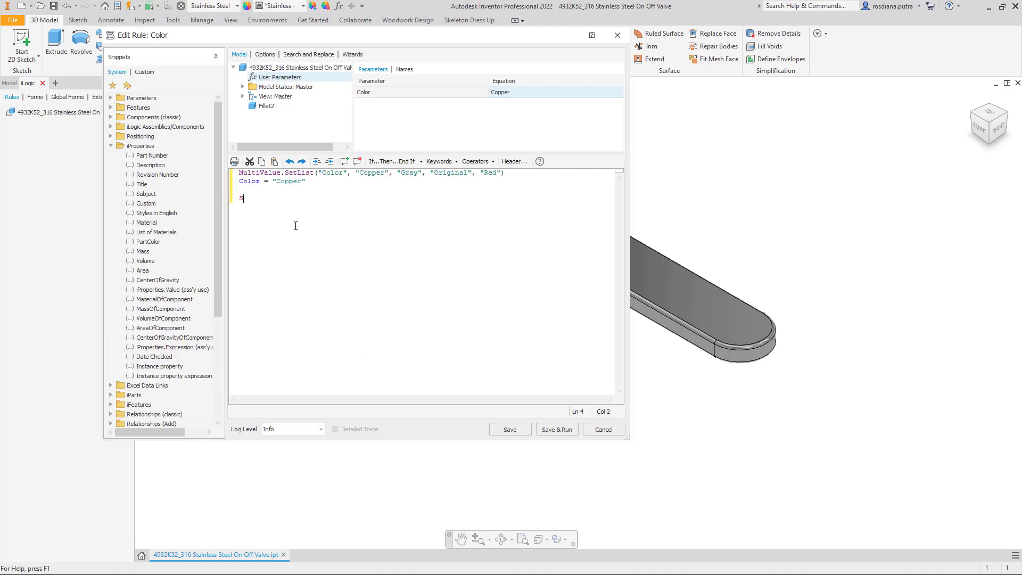
text(elect Case )
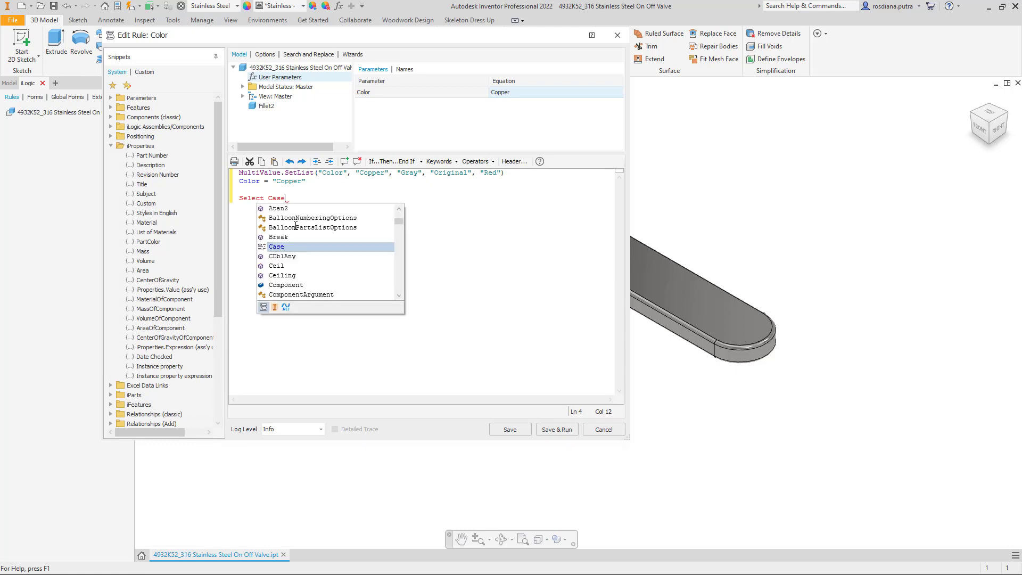
text(Color)
key(Return)
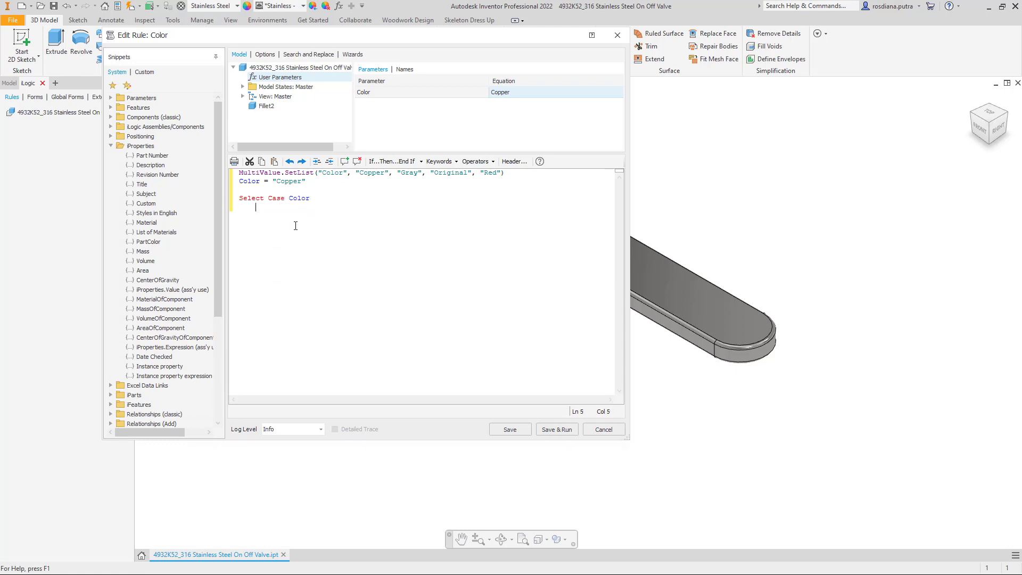
- Add a Case "Original" branch, copying the value from the captured line
text(Case)
drag(431, 173, 472, 175)
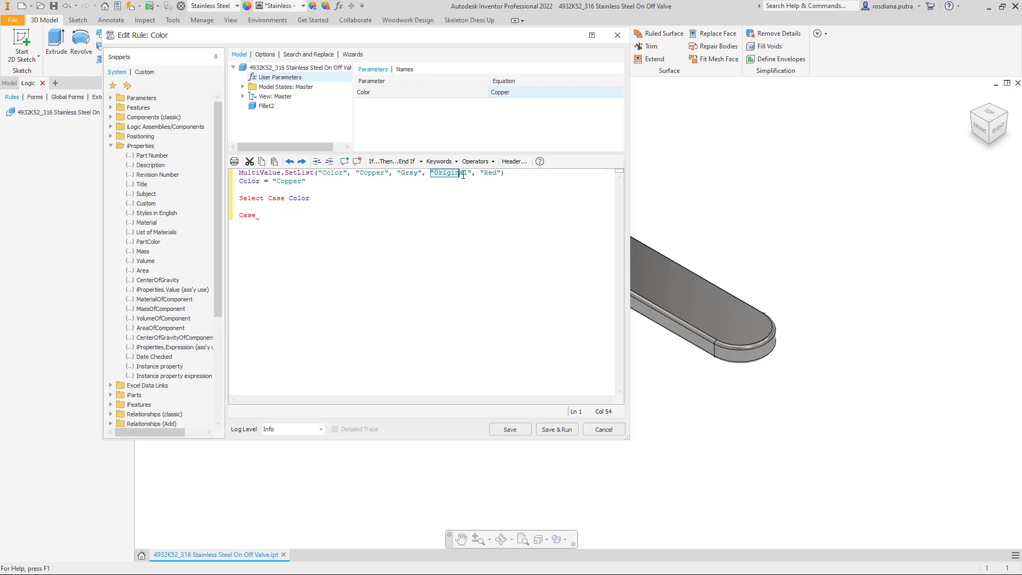
key(ctrl+c)
click(281, 236)
key(ctrl+v)
key(Return)
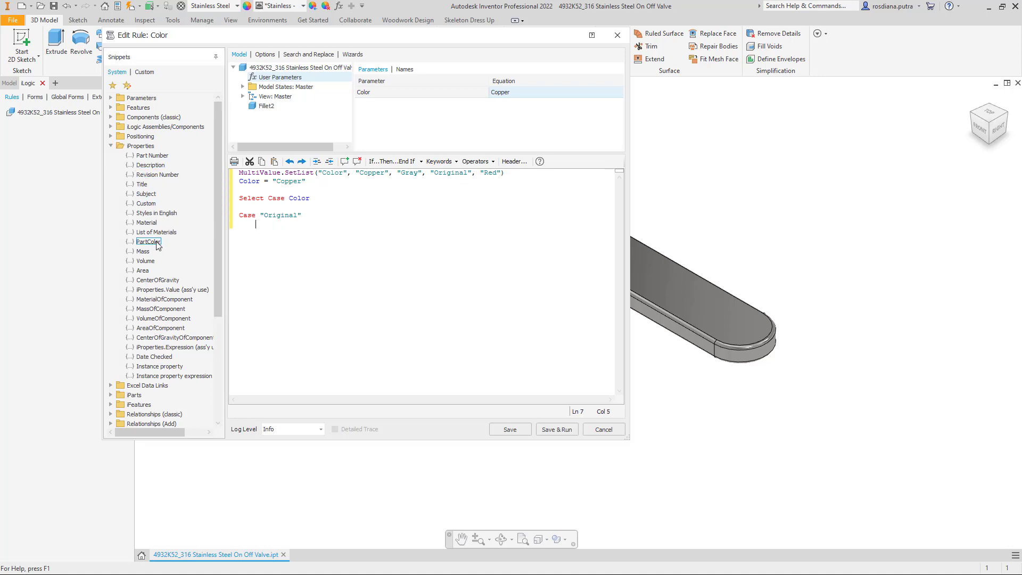
key(Return)
- Add a Case "Copper" branch below the Original case
text(ase)
drag(355, 174, 389, 174)
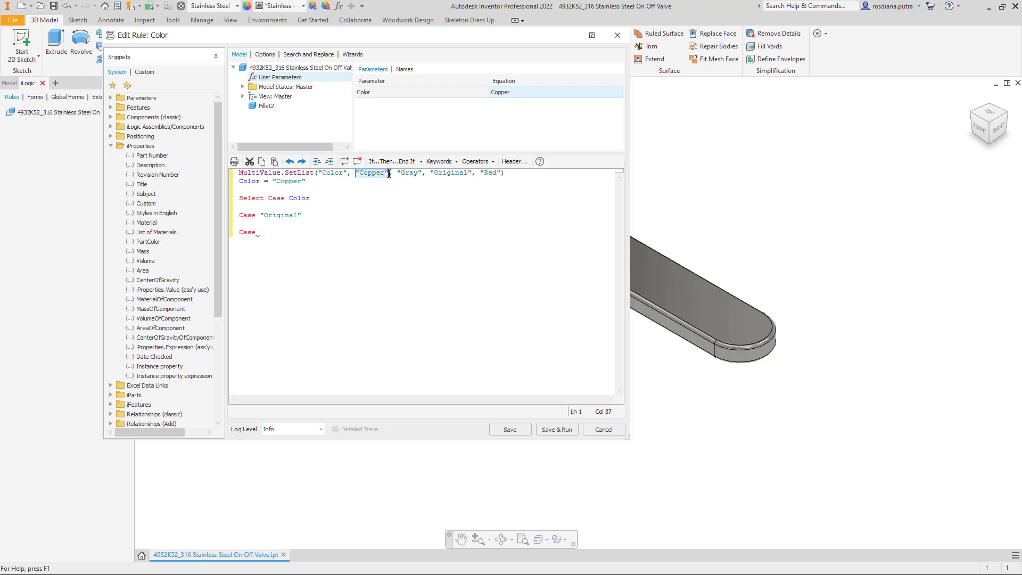
key(ctrl+c)
click(281, 234)
key(ctrl+v)
key(Return)
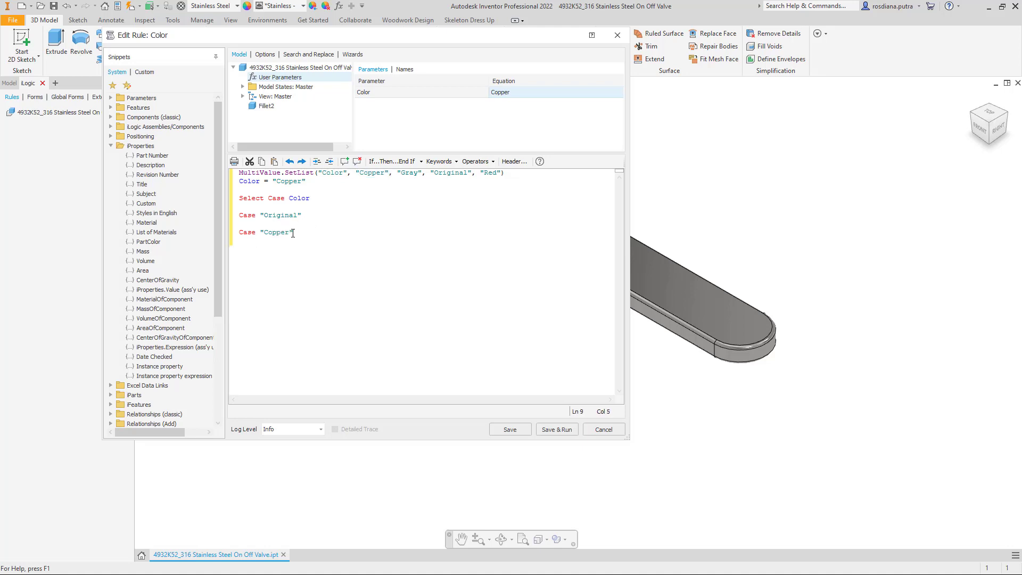
key(Return)
- Add a Case "Gray" branch below the Copper case
text(Case)
drag(398, 174, 422, 174)
key(ctrl+c)
click(304, 266)
key(ctrl+v)
key(Return)
- Add Case "Red", close with End Select, and delete the two captured lines
text(ase)
drag(480, 173, 501, 173)
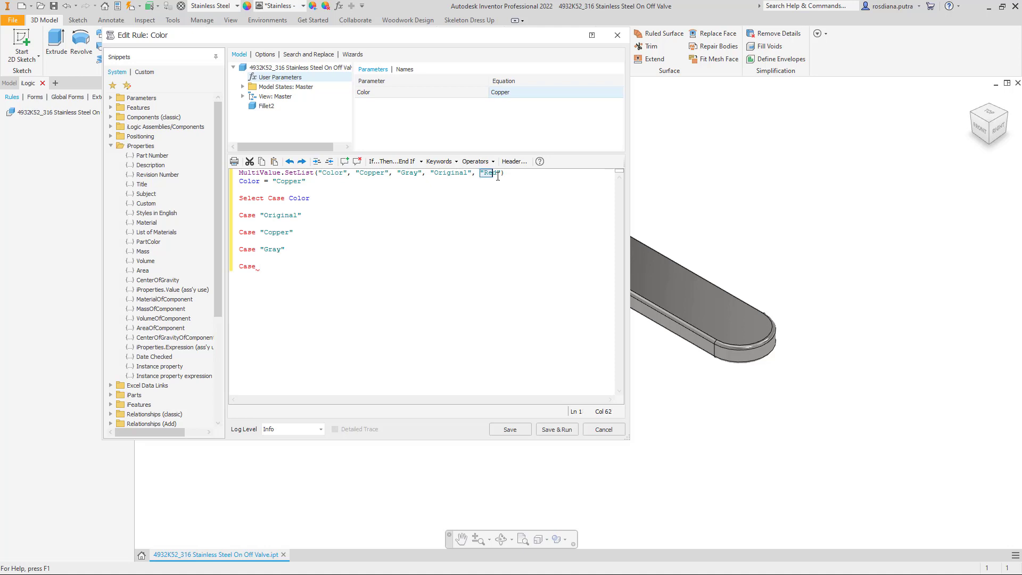
key(ctrl+c)
click(285, 266)
key(ctrl+v)
key(Return)
key(Return)
text(d Select)
drag(281, 189, 239, 173)
key(Delete)
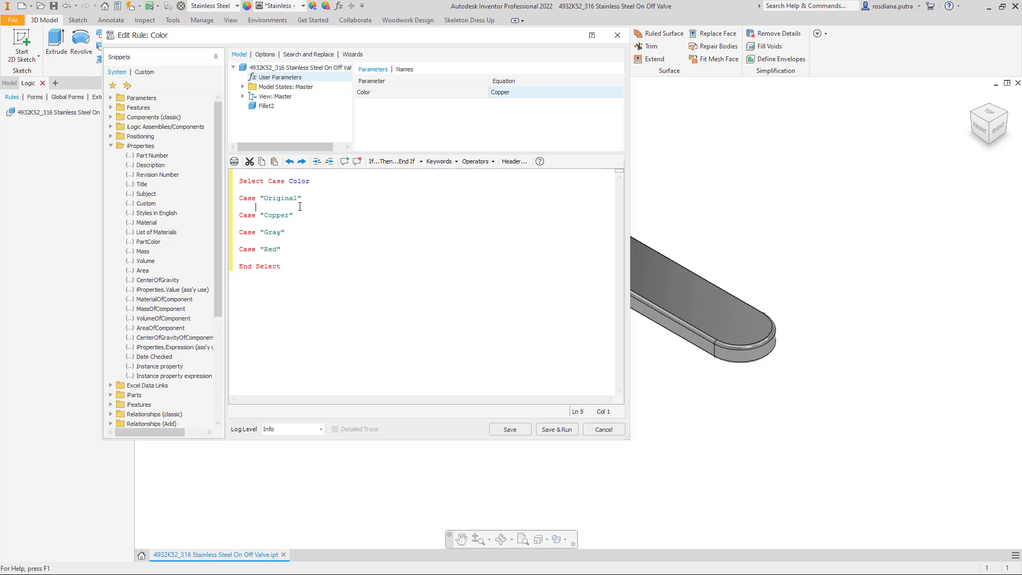
- Set PartColor to "Stainless - Polished" for Original and "Copper - Polished" for Copper
double_click(152, 243)
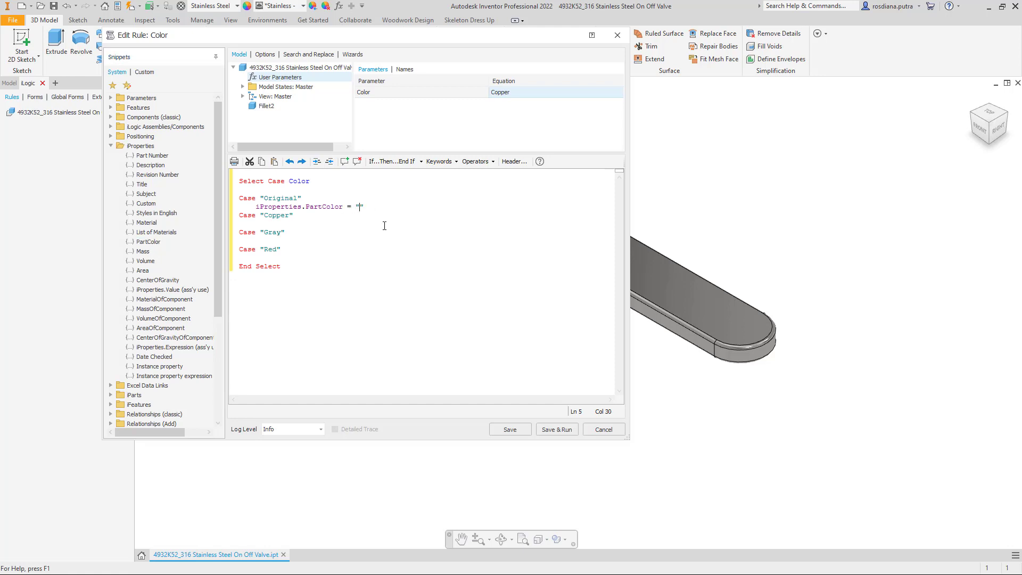
text(Sta)
text(inless - Pol)
text(ished)
drag(259, 207, 481, 208)
click(314, 222)
key(ctrl+v)
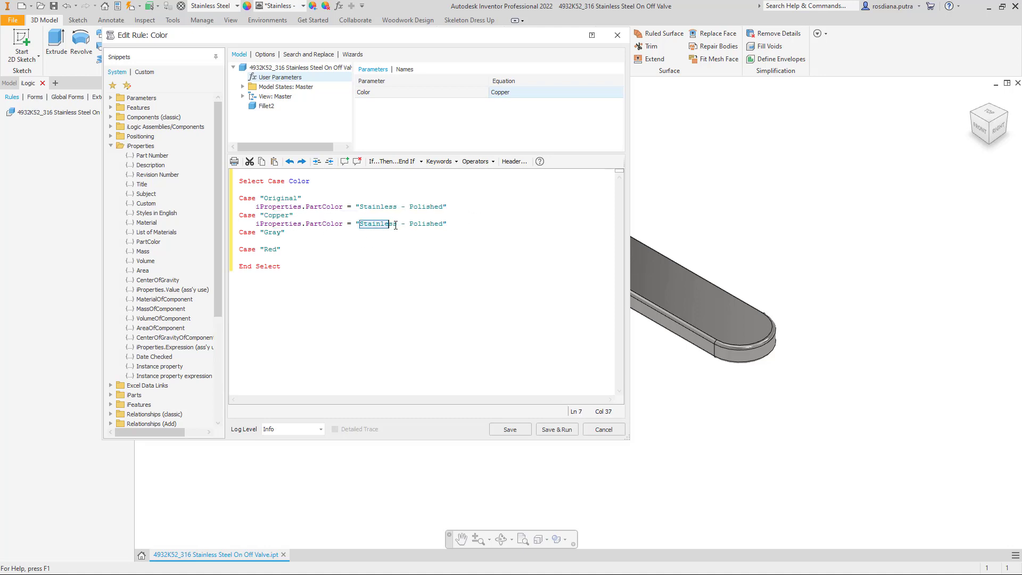
drag(360, 224, 398, 229)
text(Copper)
click(500, 430)
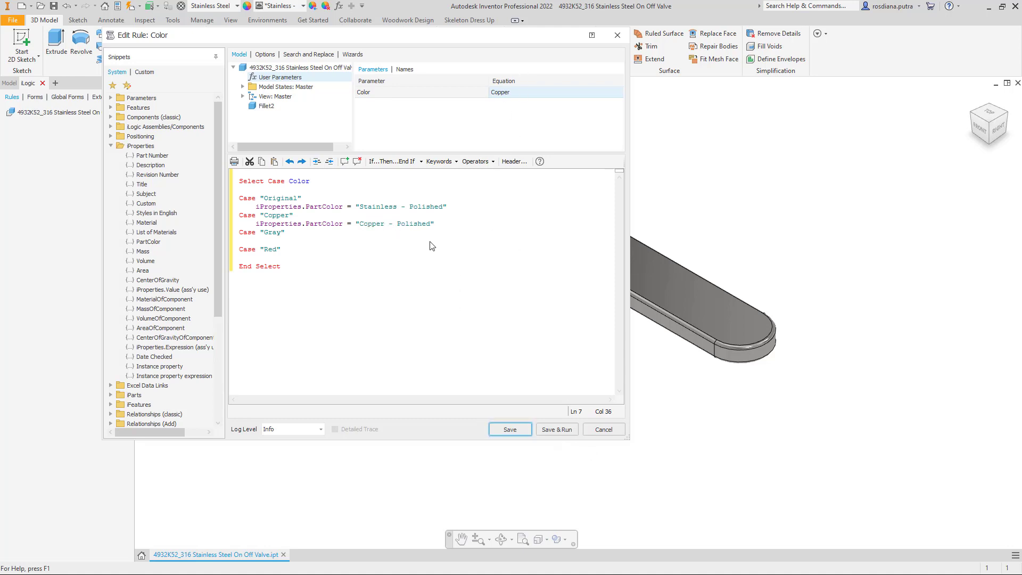
- Close the rule editor and browse the appearance list for copper appearances
click(597, 431)
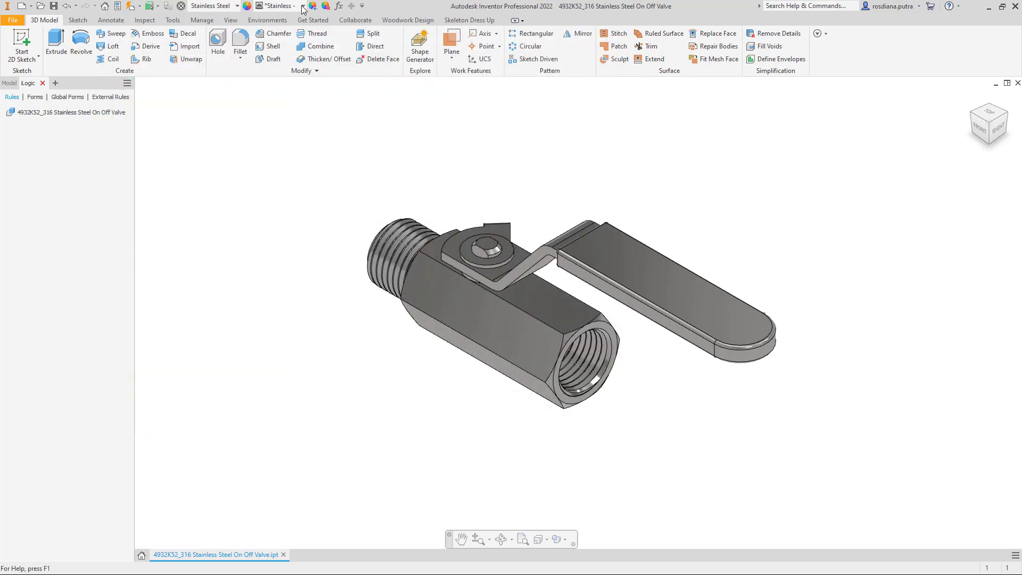
click(302, 7)
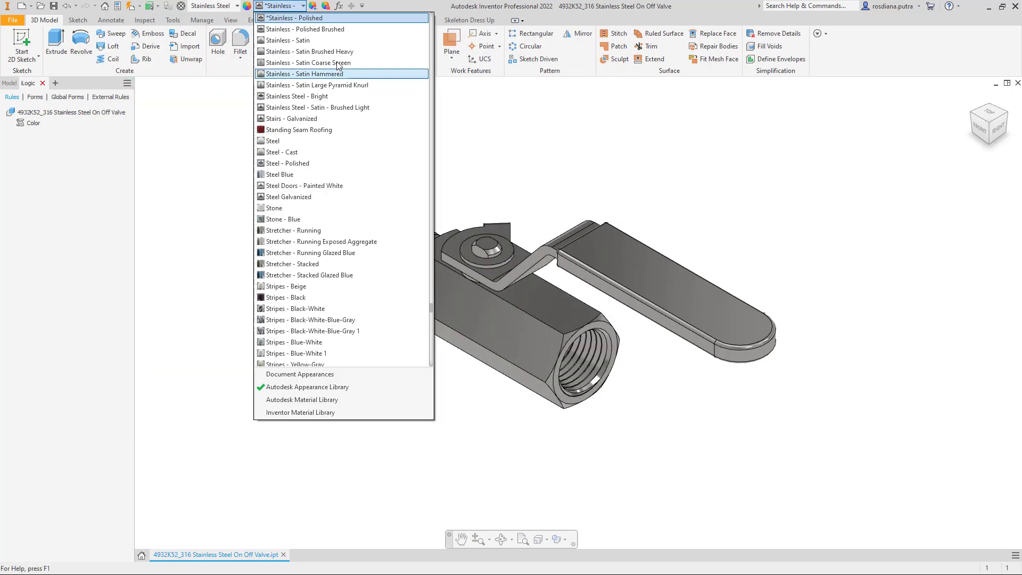
scroll(335, 67, up, 2)
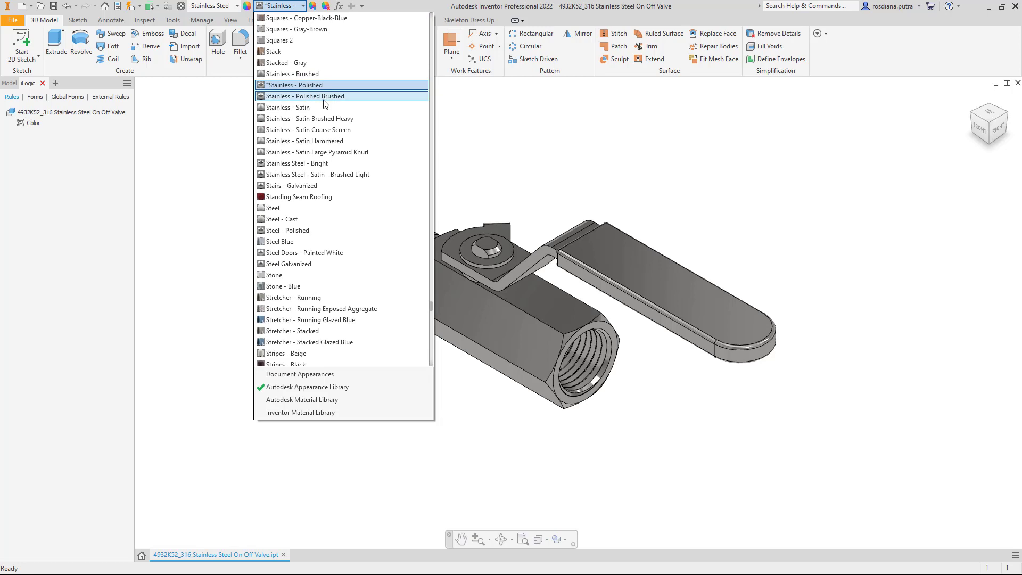
scroll(360, 185, up, 15)
scroll(359, 184, down, 1)
scroll(359, 184, down, 1)
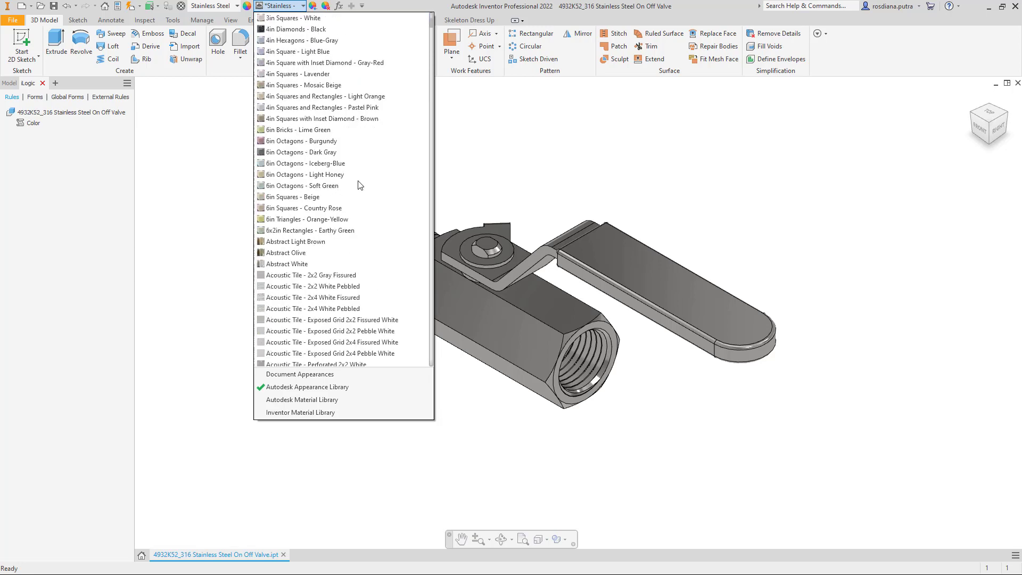
scroll(360, 185, down, 20)
scroll(360, 185, down, 20)
scroll(360, 184, down, 20)
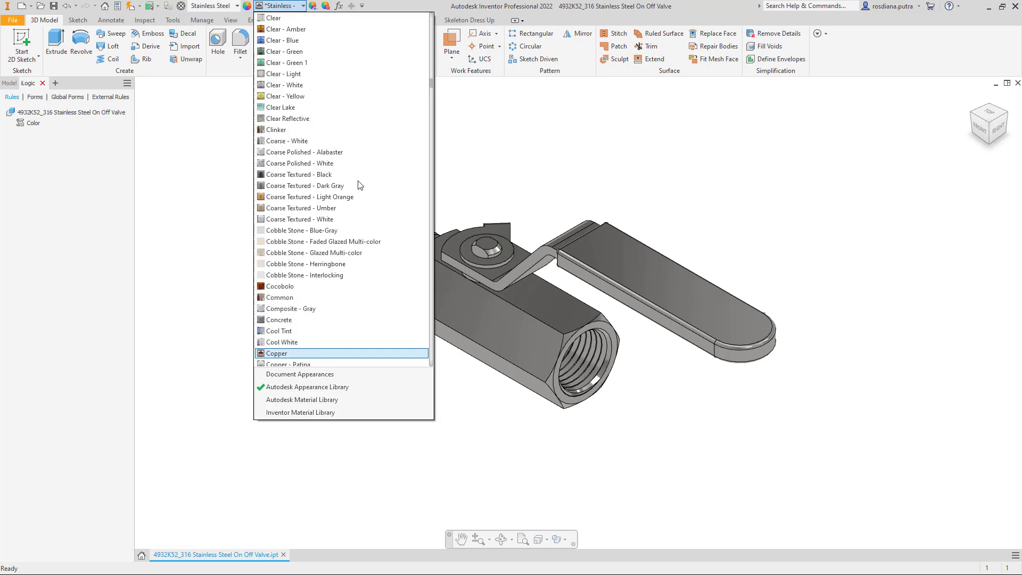
scroll(367, 266, down, 2)
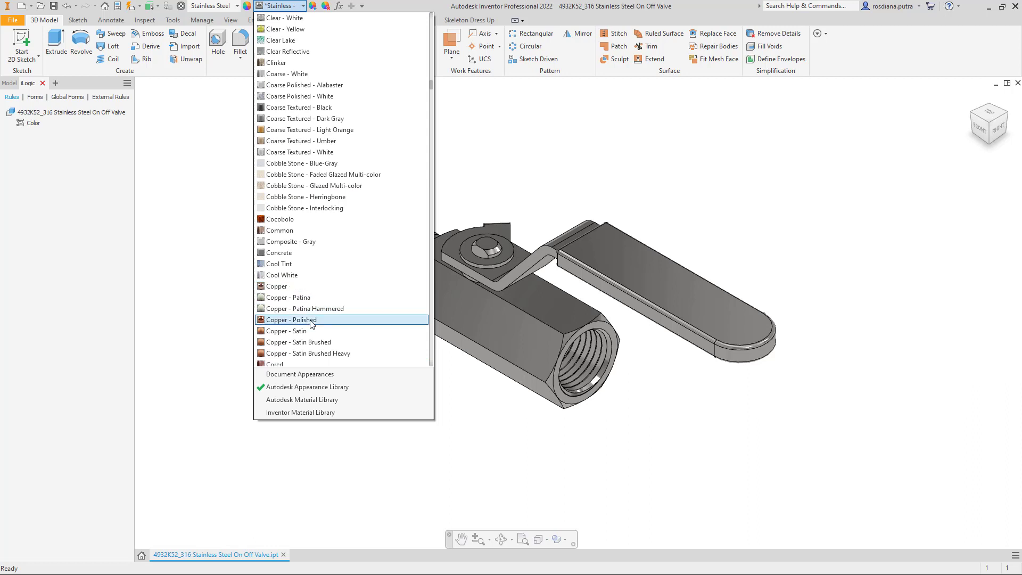
scroll(341, 306, down, 1)
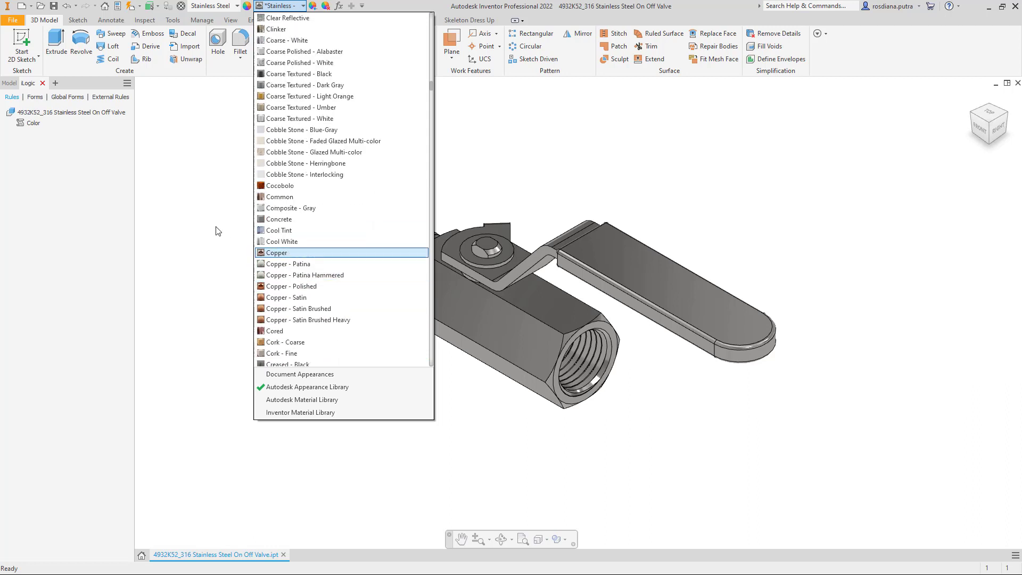
- Dismiss the appearance list and reopen the Color rule for editing
click(33, 123)
right_click(33, 123)
click(59, 141)
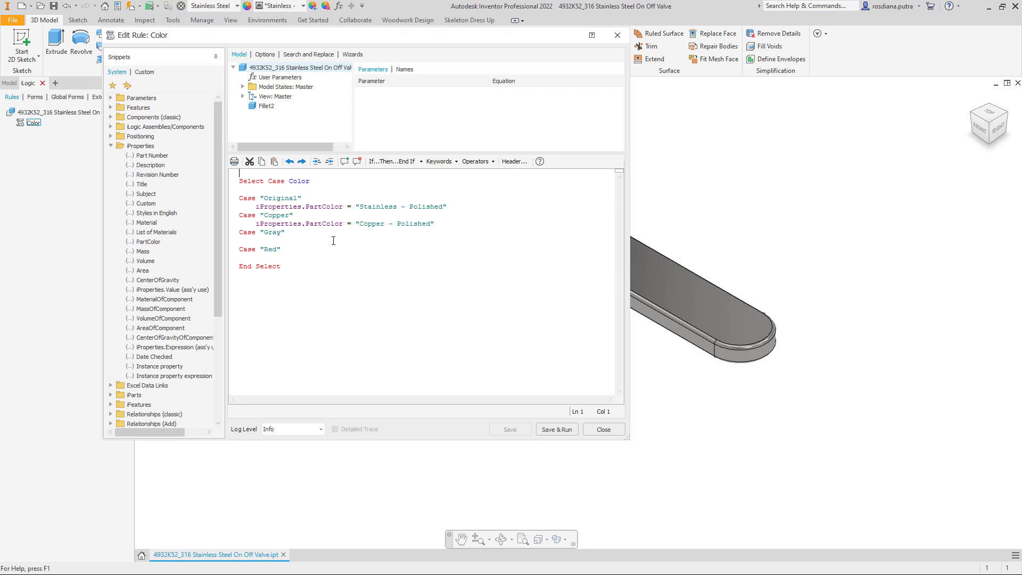
- Copy the PartColor line under the Red case and set it to "Anodized - Red"
drag(256, 223, 434, 223)
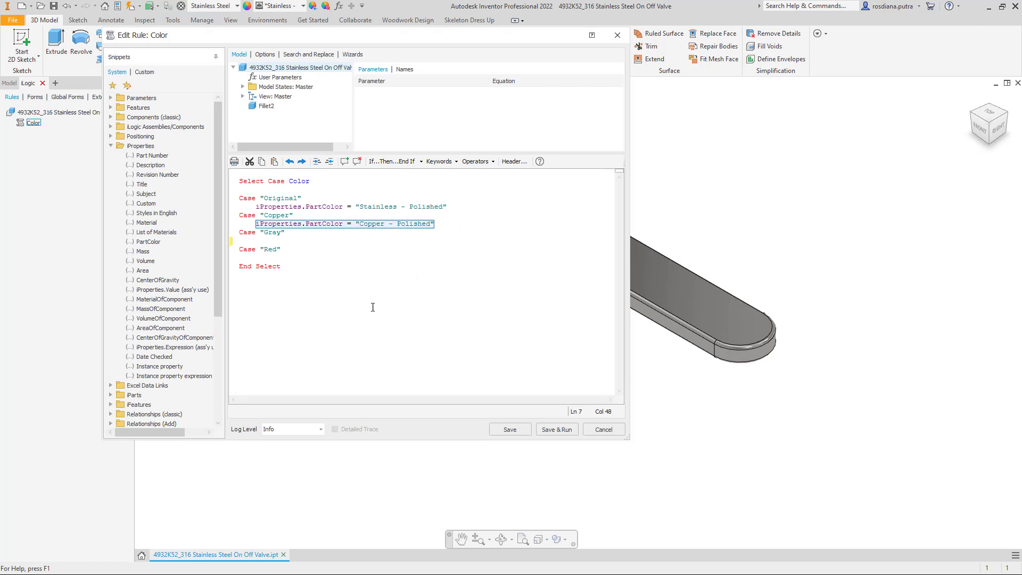
click(292, 257)
key(ctrl+v)
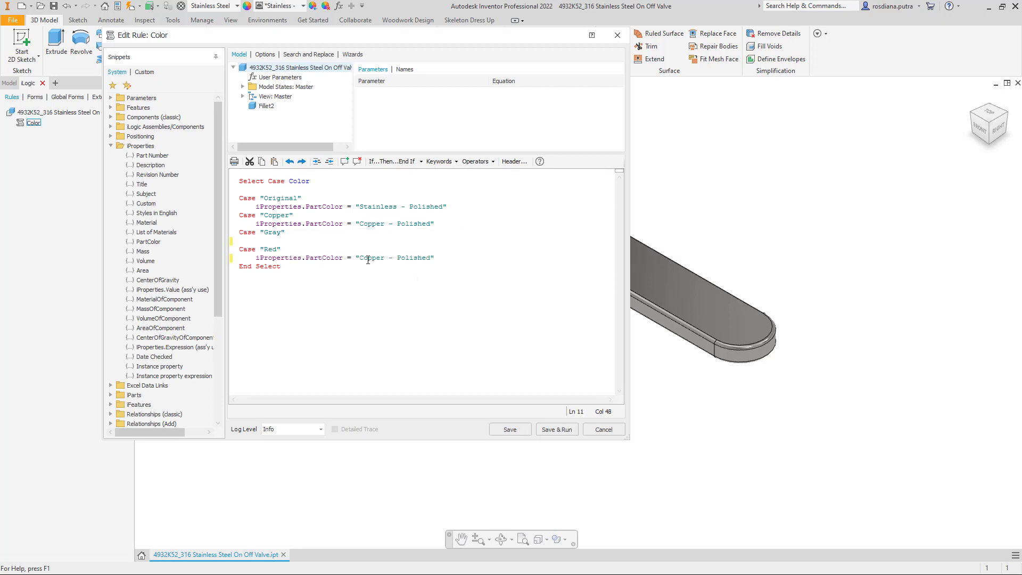
double_click(374, 258)
text(Ano)
text(dized)
key(BackSpace)
drag(405, 260, 441, 260)
text(R)
text(ed)
- Paste the PartColor line under Gray with a dark gray appearance, then save and close
click(353, 240)
key(ctrl+v)
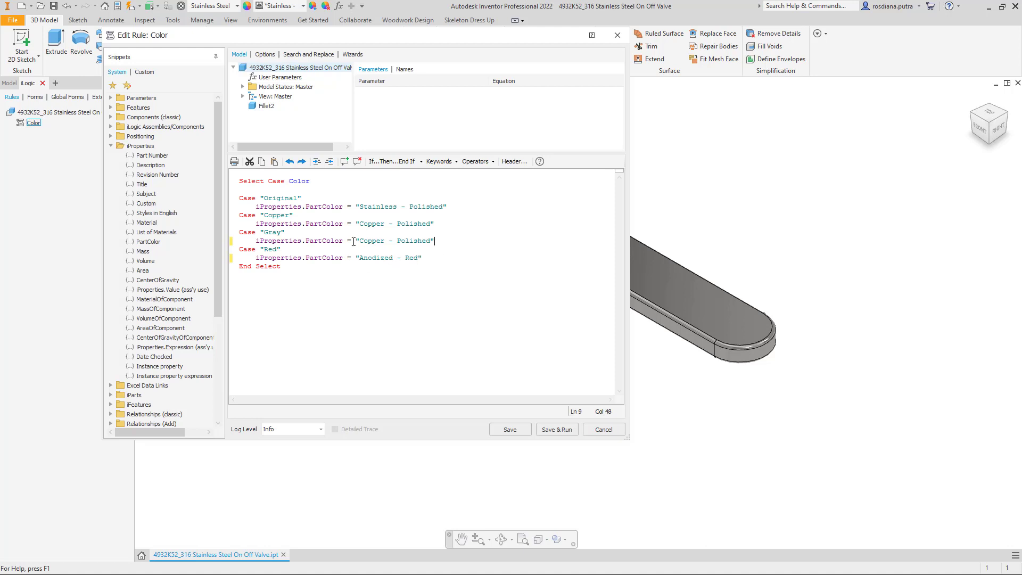
drag(359, 241, 430, 241)
text(Dark G)
text(ray)
click(413, 258)
click(510, 428)
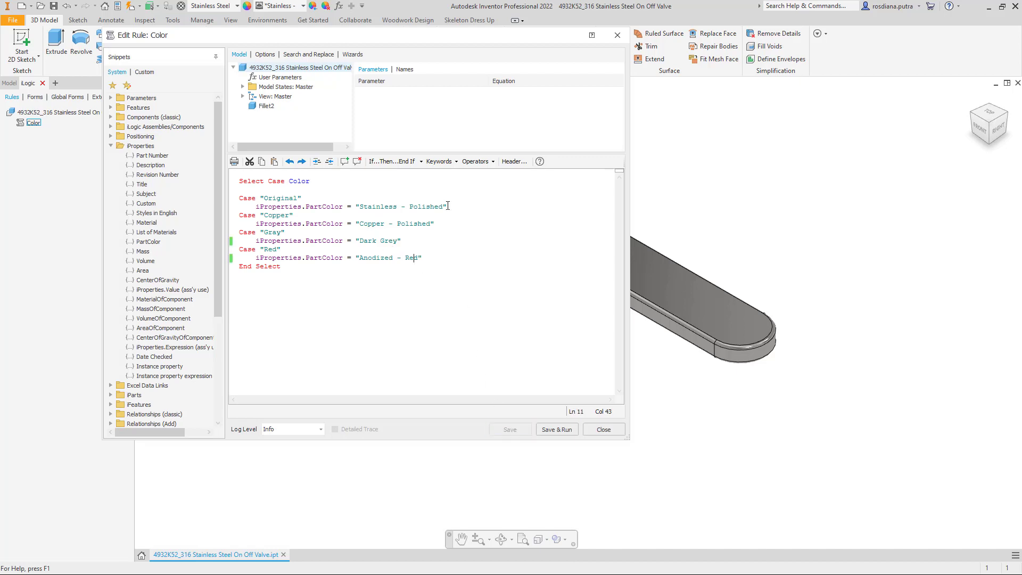
click(617, 35)
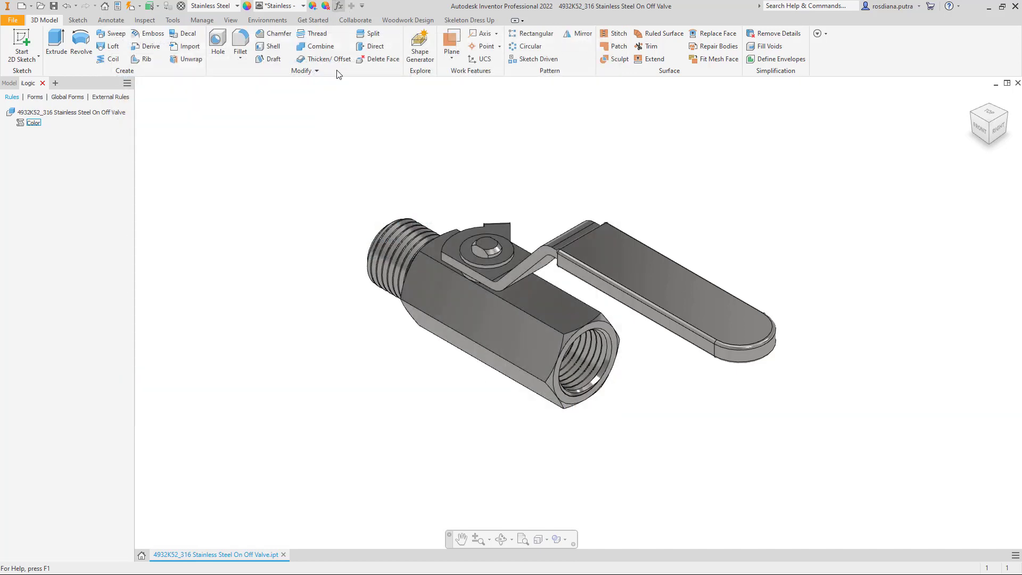
click(338, 6)
click(555, 32)
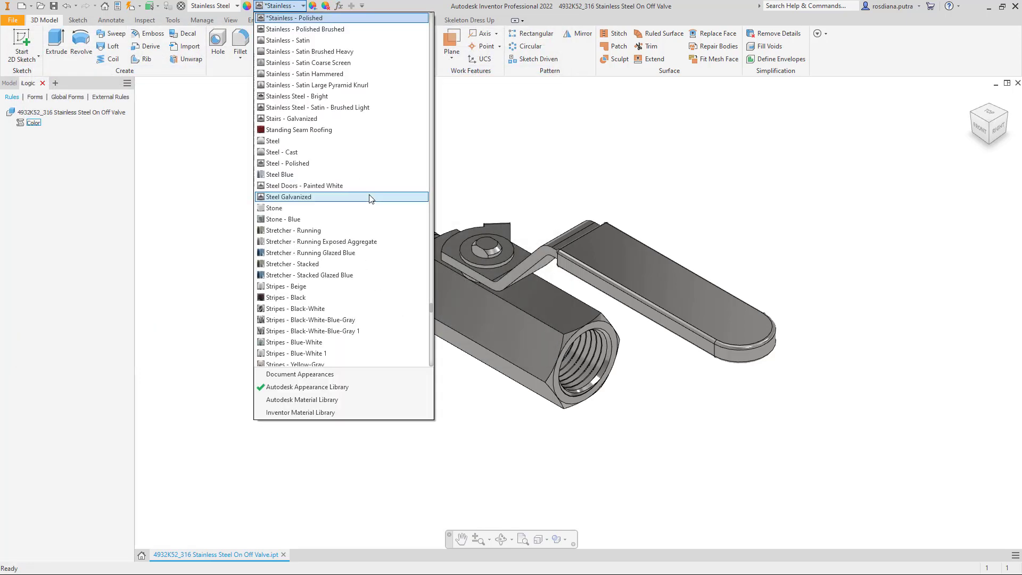
key(Home)
scroll(299, 298, down, 1)
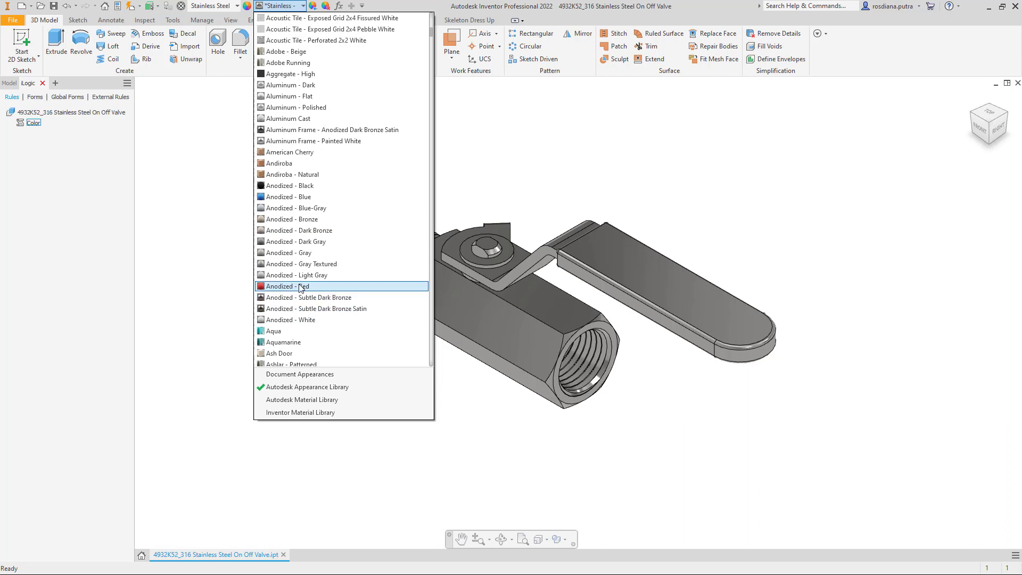
key(d)
scroll(301, 288, down, 2)
scroll(306, 288, down, 2)
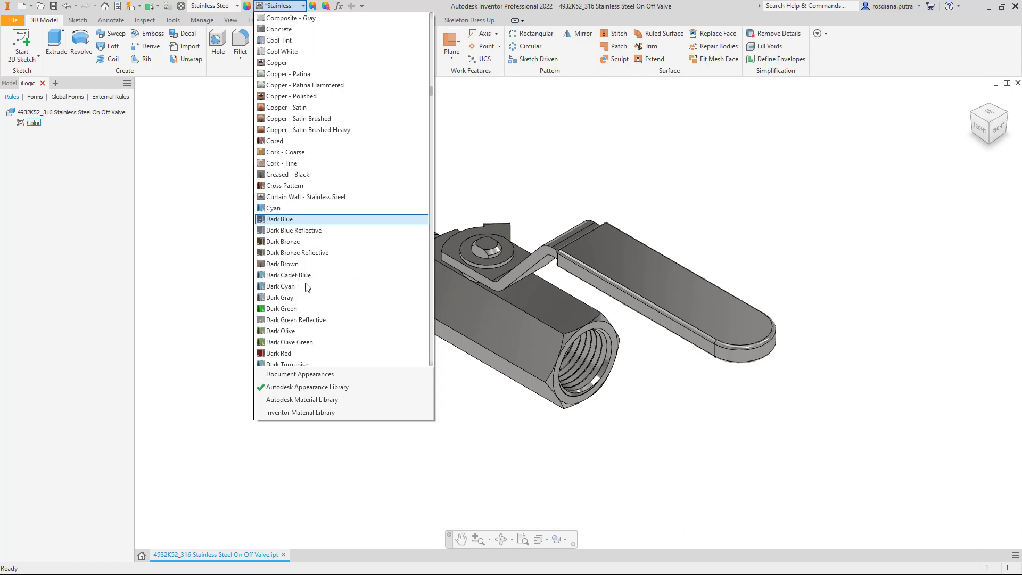
click(57, 136)
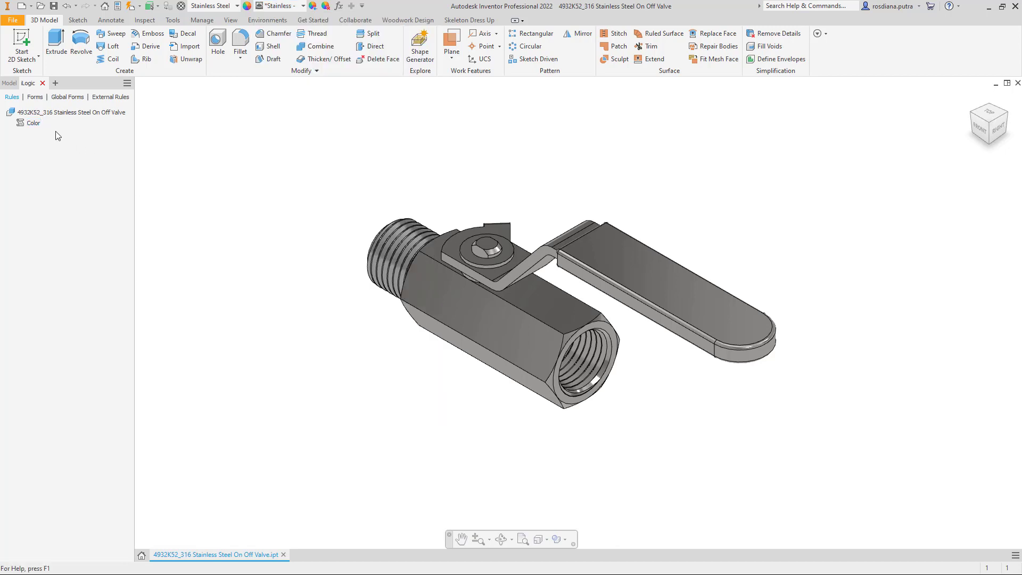
click(33, 123)
- Fix the Gray case's appearance name to "Dark Gray", save the rule, and pan the valve right
right_click(33, 122)
click(247, 220)
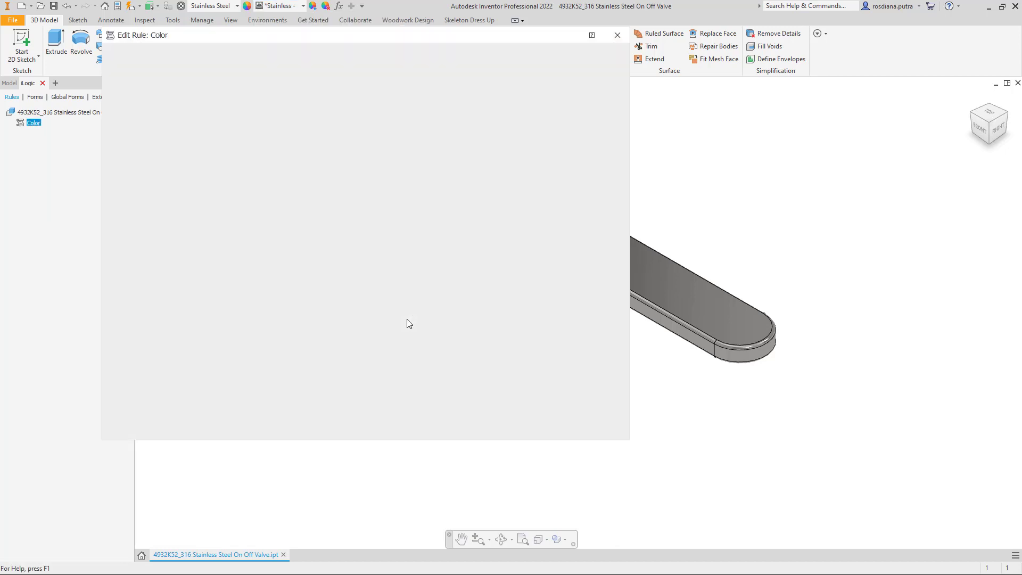
click(391, 242)
key(BackSpace)
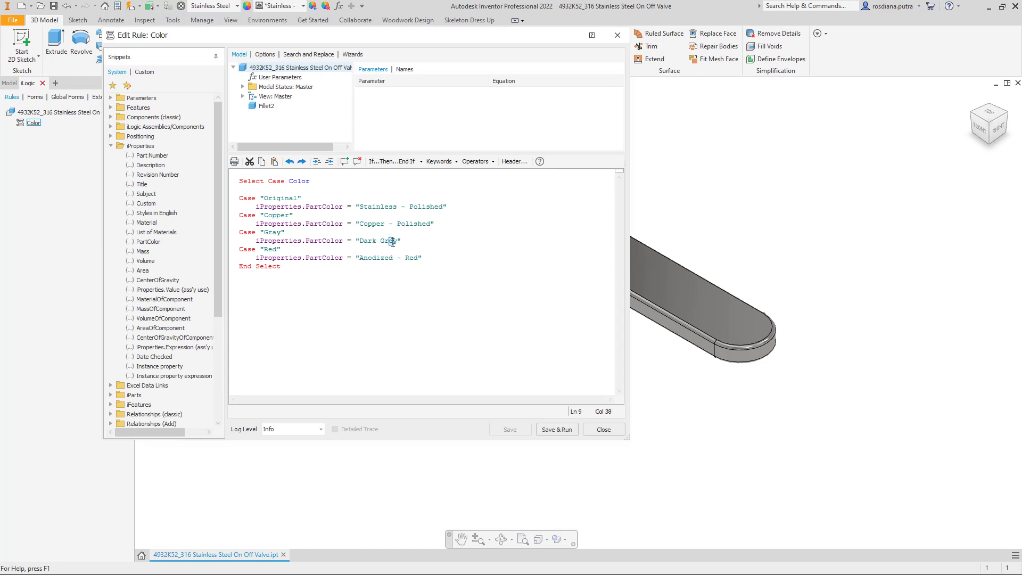
text(e)
click(515, 431)
click(599, 431)
click(461, 539)
drag(575, 340, 758, 346)
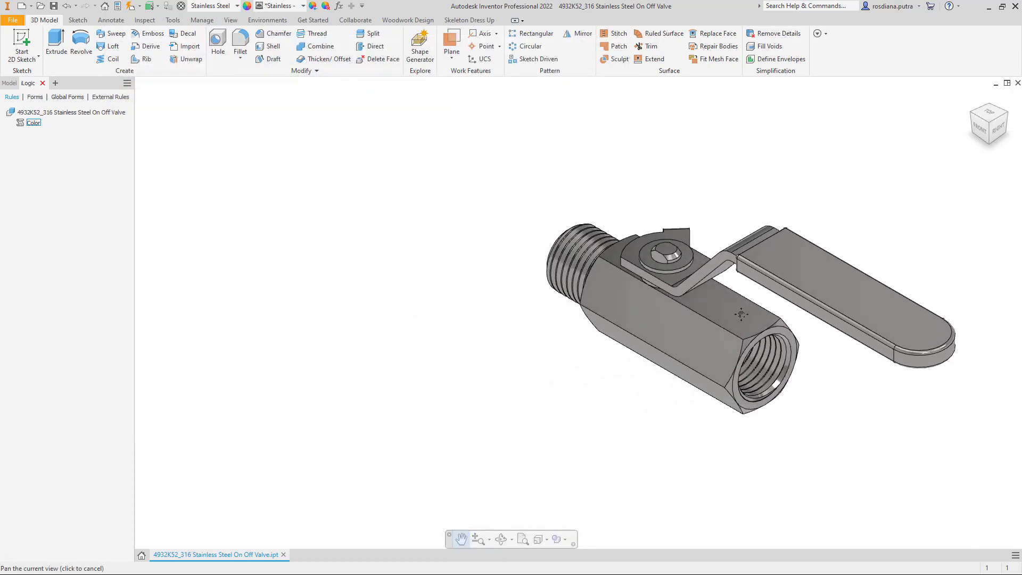
- Cycle the Color parameter through Gray, Copper and Original, leaving it on Red
click(339, 6)
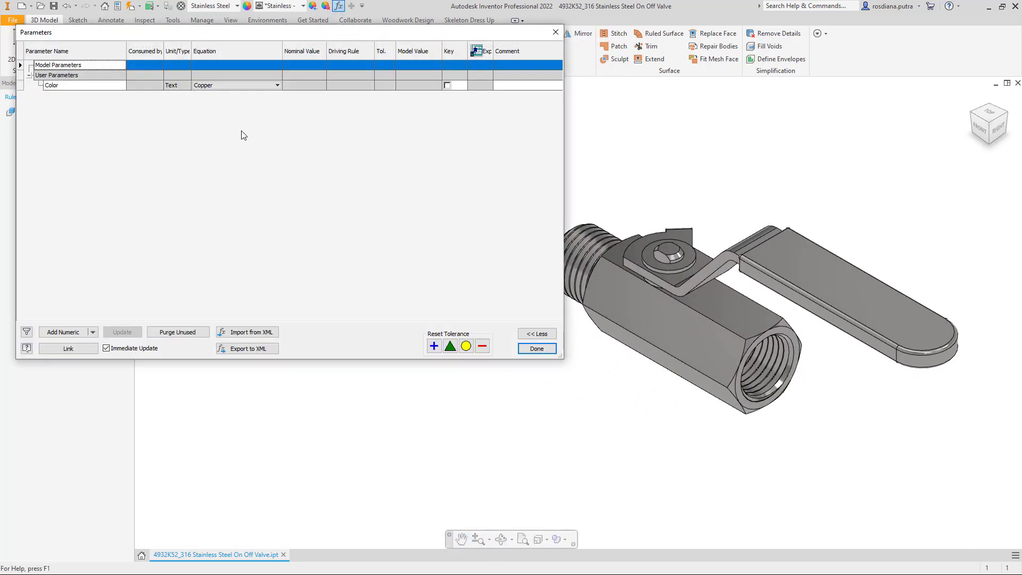
click(247, 84)
click(238, 103)
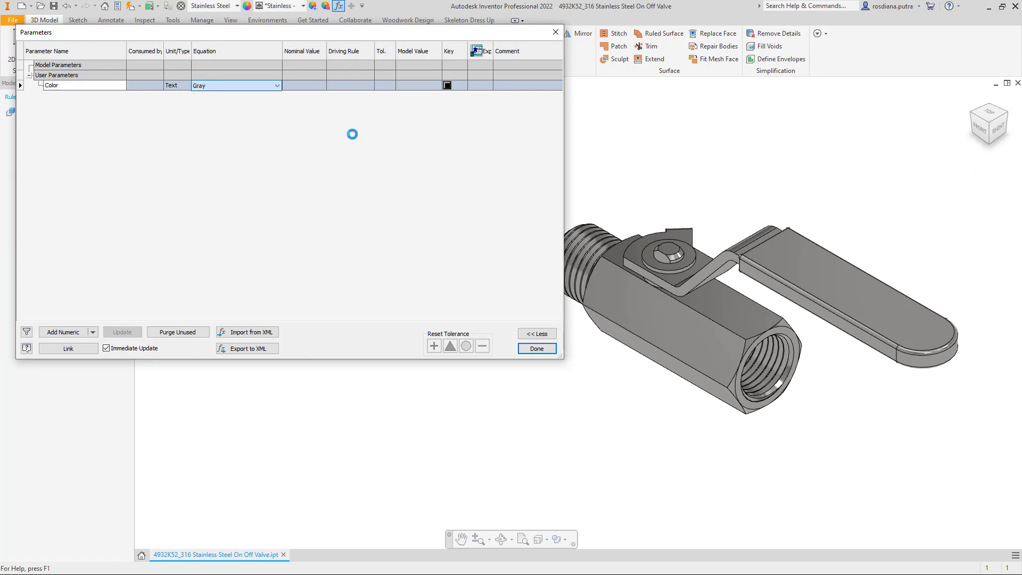
click(232, 87)
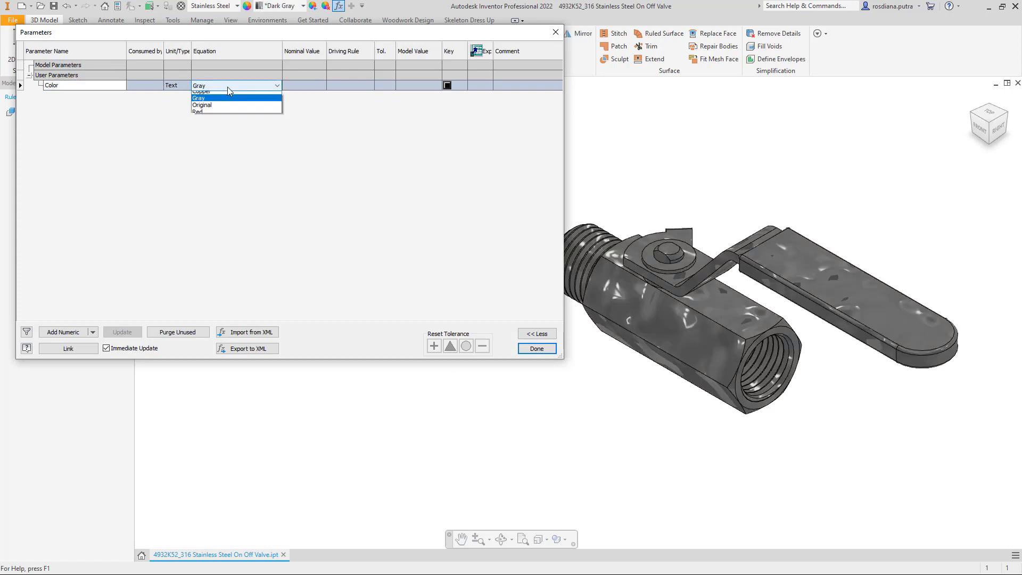
click(213, 94)
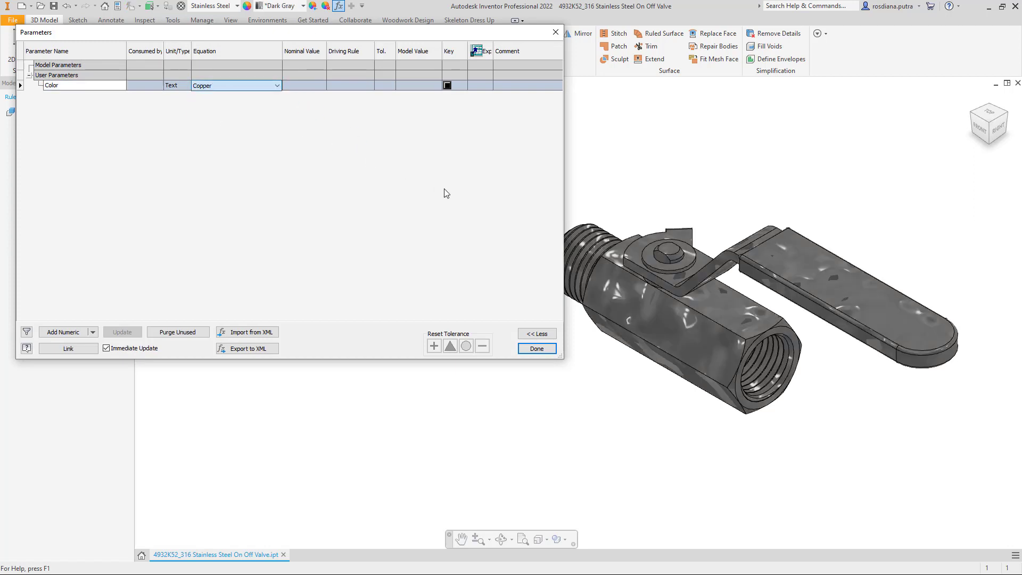
click(256, 85)
click(238, 109)
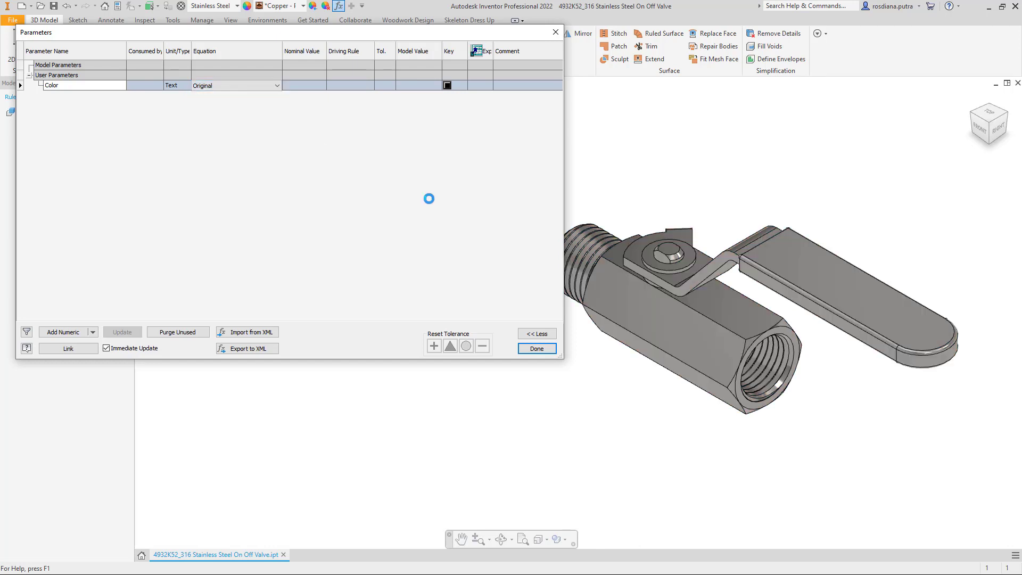
click(272, 86)
click(391, 180)
click(534, 348)
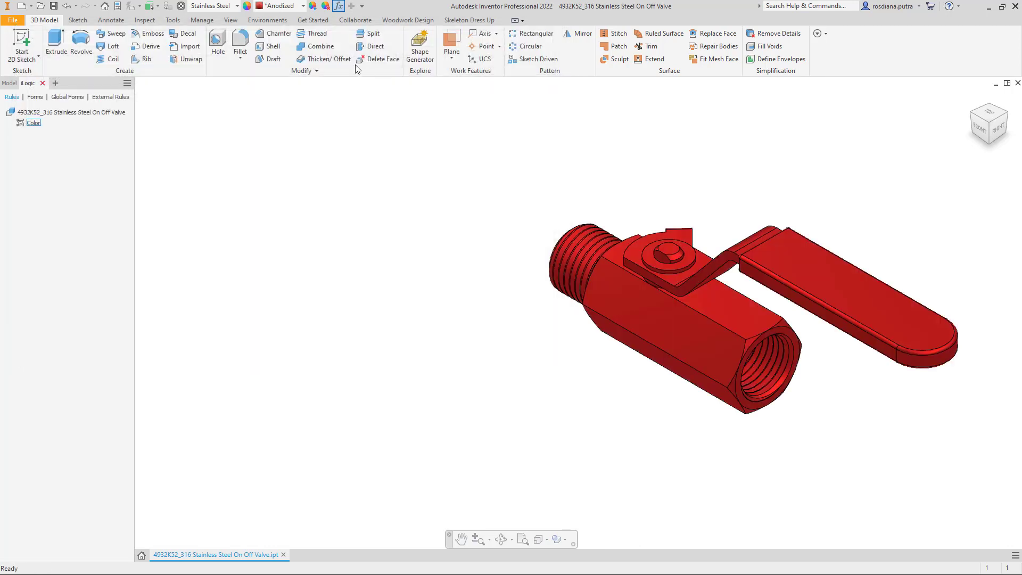
- Scroll through the appearance list and close it without applying anything
click(300, 6)
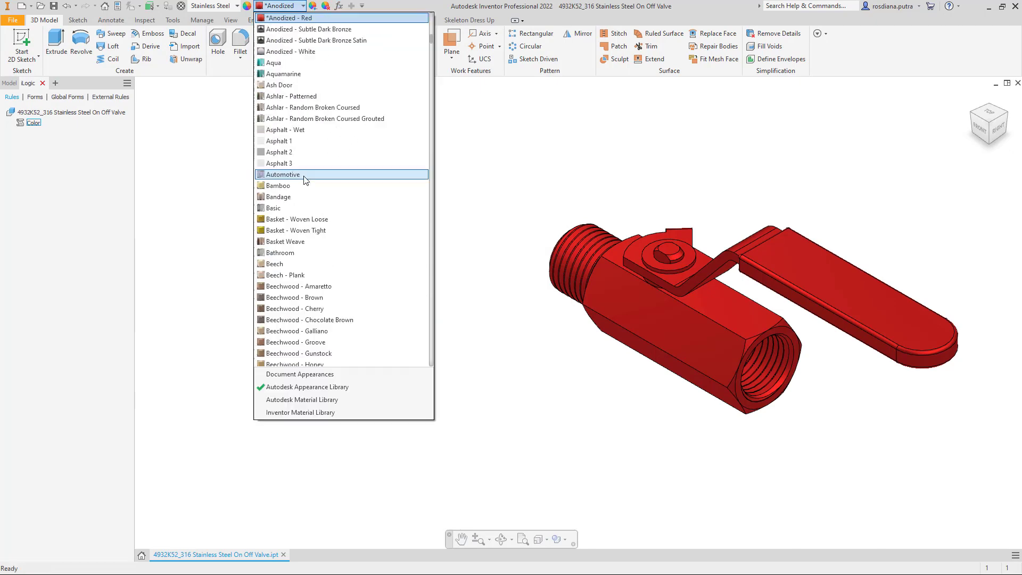
scroll(305, 180, down, 10)
scroll(322, 221, down, 10)
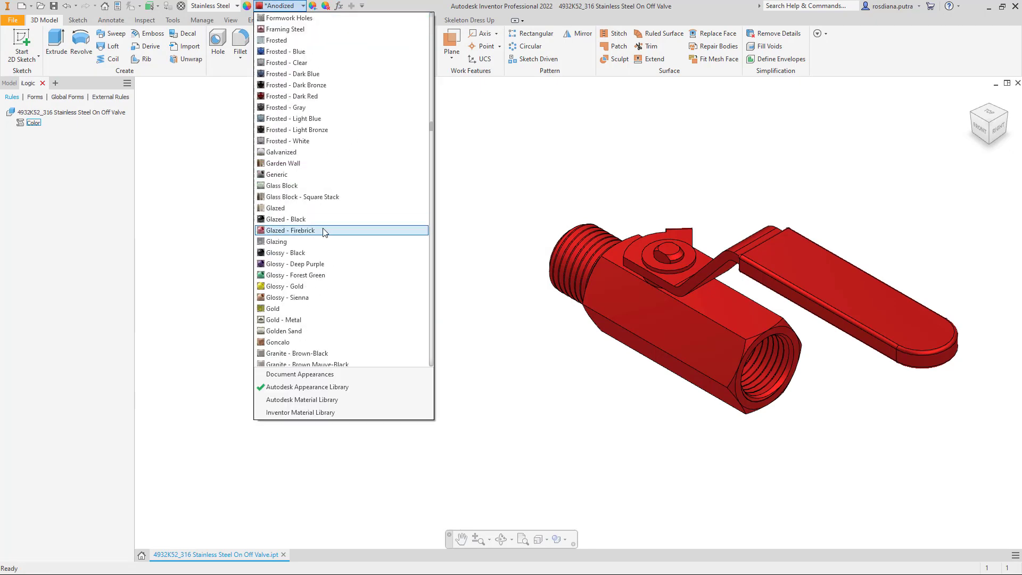
scroll(323, 230, down, 10)
scroll(324, 234, down, 10)
scroll(330, 245, down, 4)
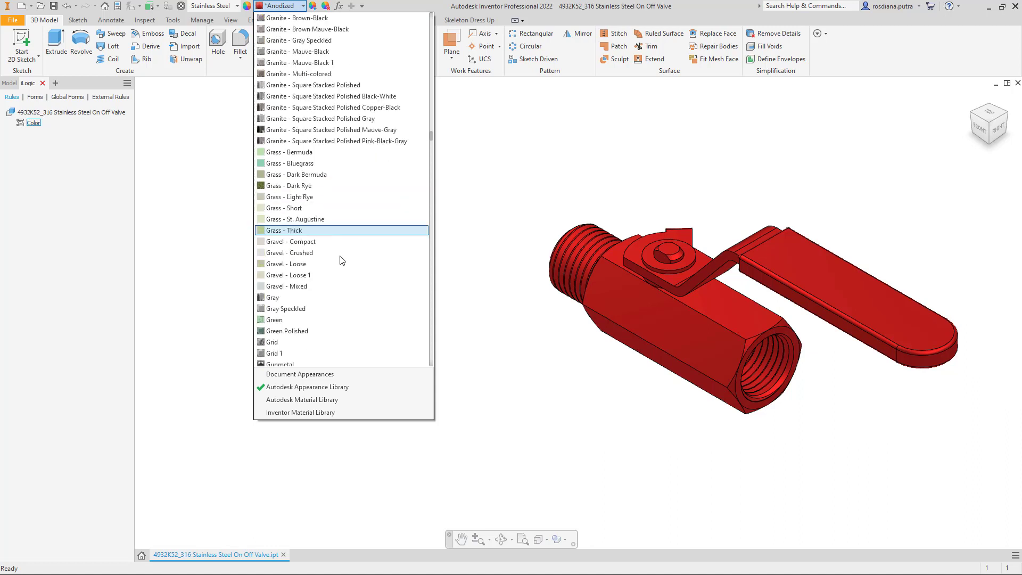
click(32, 123)
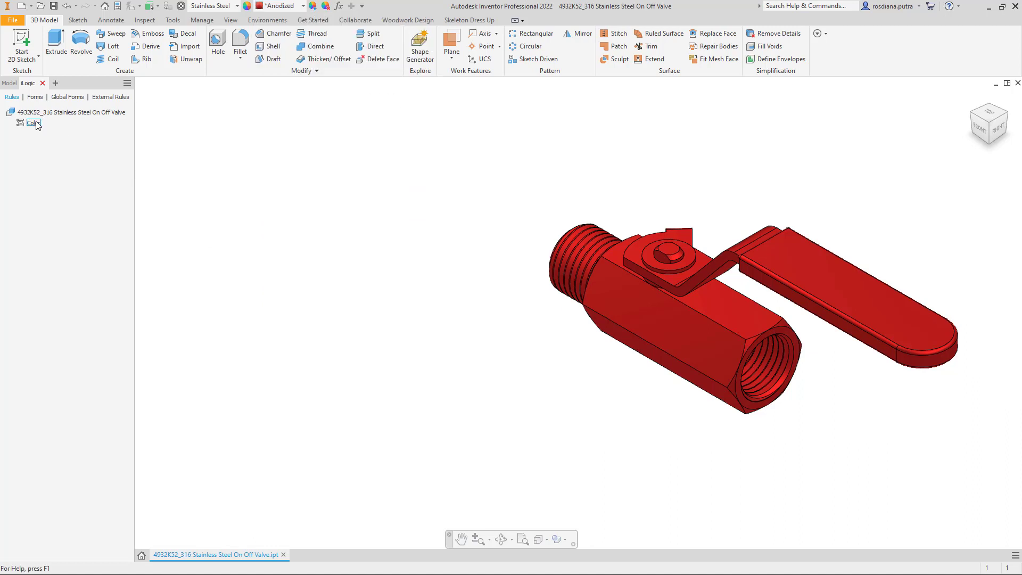
- Delete "Dark" from the Gray case so it applies Gray, and save the rule
right_click(29, 119)
click(56, 139)
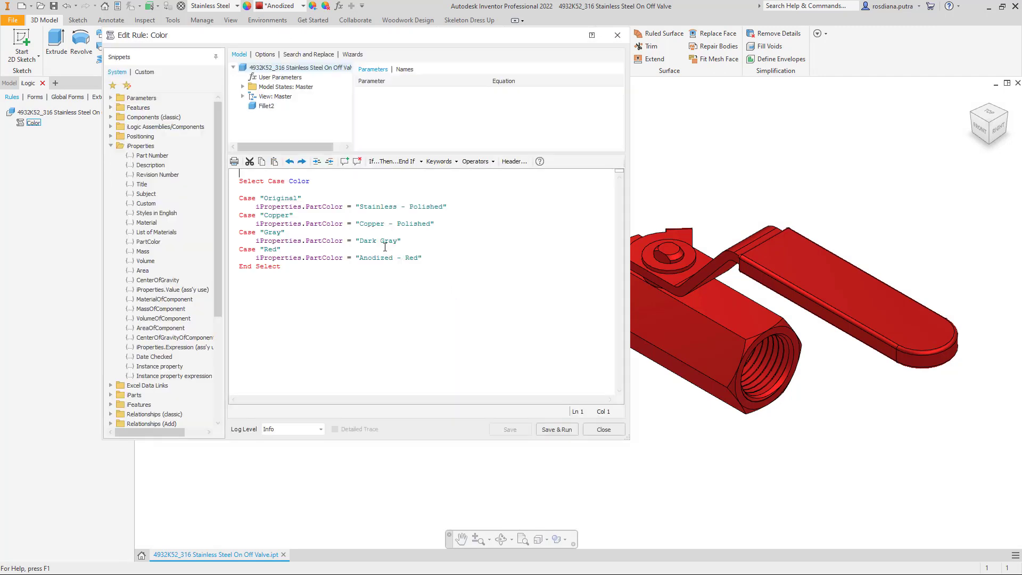
double_click(364, 241)
key(Delete)
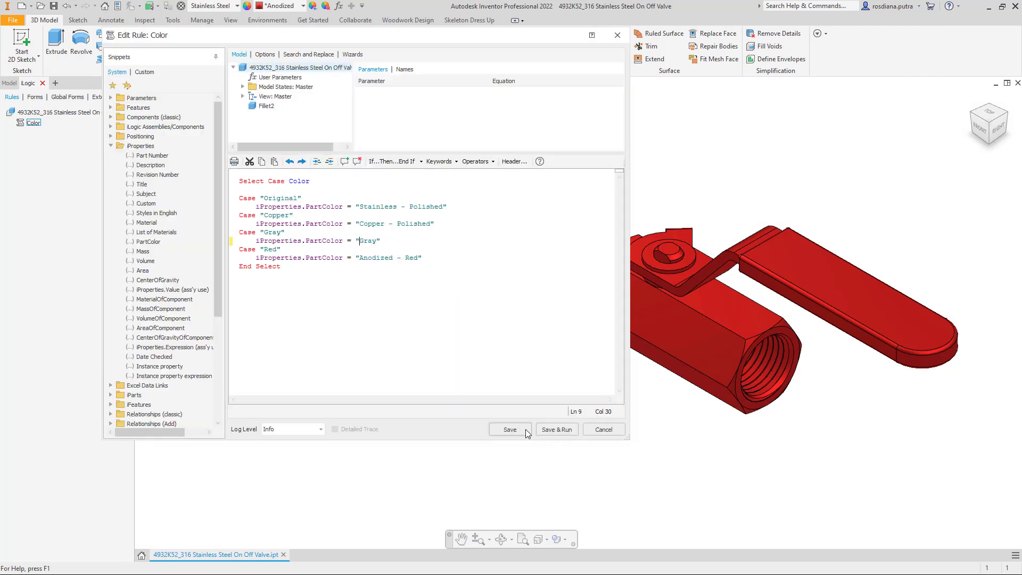
click(603, 429)
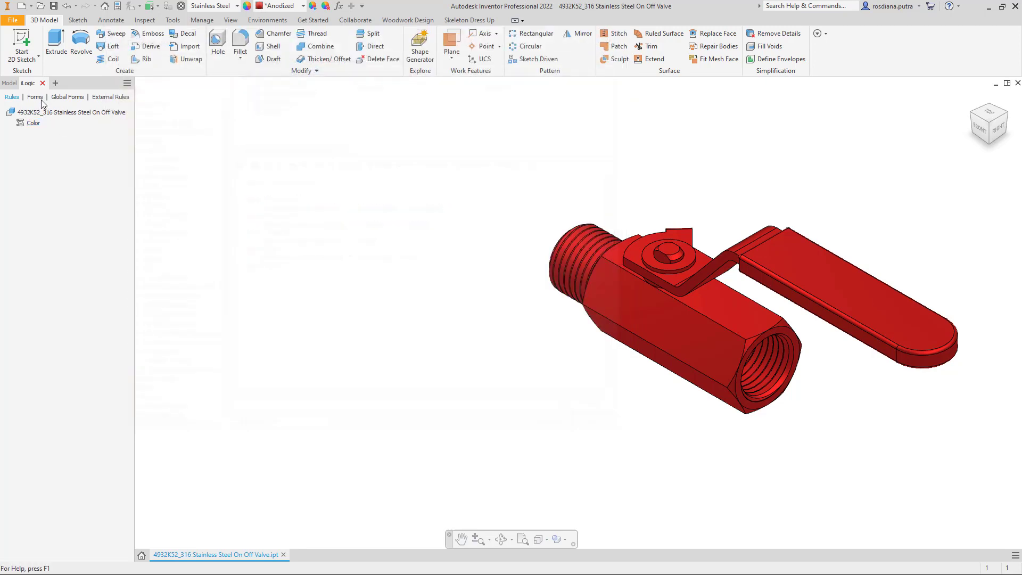
click(34, 97)
- Add a form named Component Color and place the Color parameter on it
right_click(50, 131)
click(75, 136)
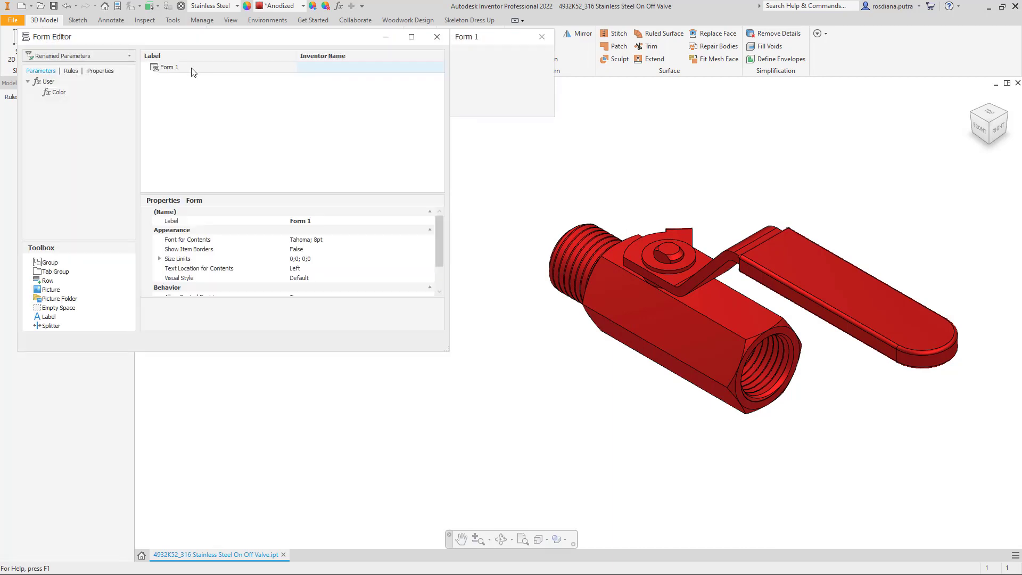
click(192, 69)
text(Component Color)
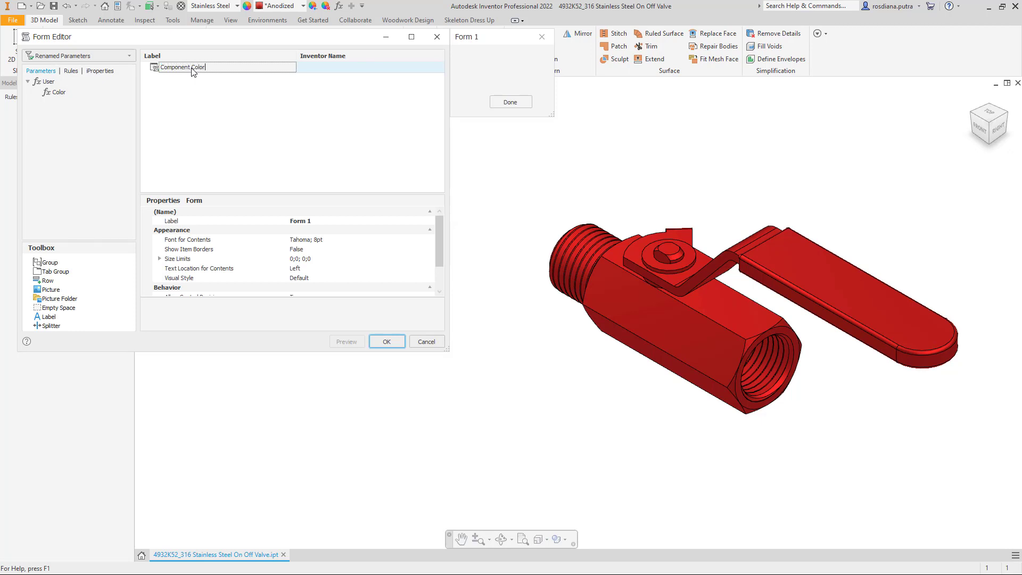
key(Return)
drag(57, 92, 248, 138)
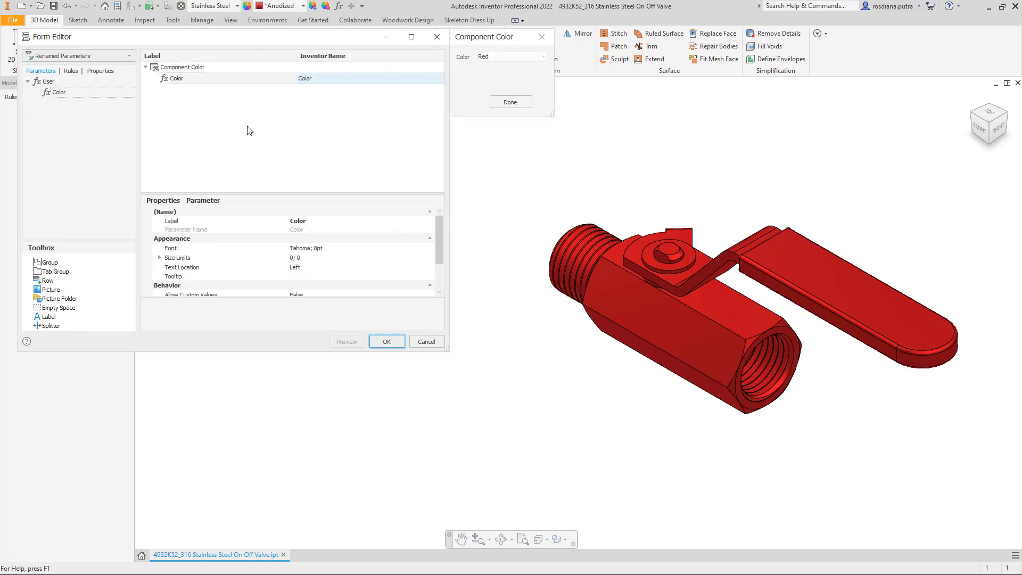
- Set Color's control type to Radio Group with text location Top, and save the form
scroll(407, 287, down, 2)
click(429, 263)
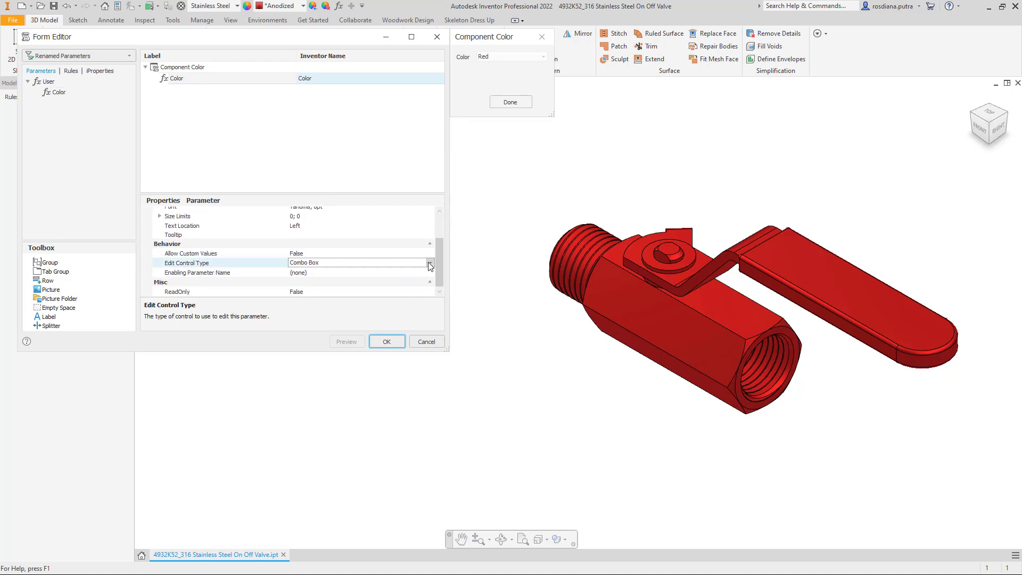
click(335, 284)
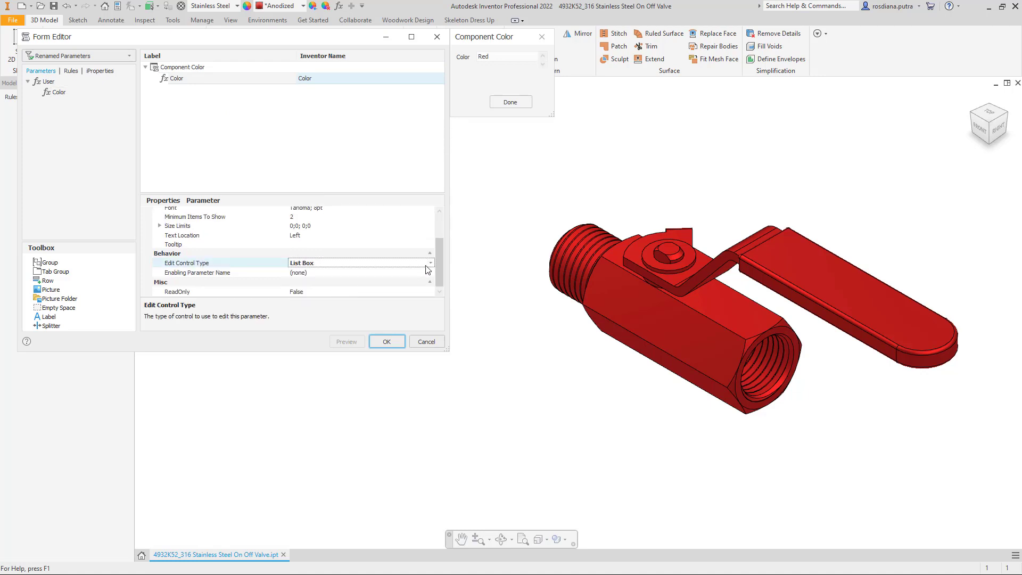
click(425, 263)
click(314, 291)
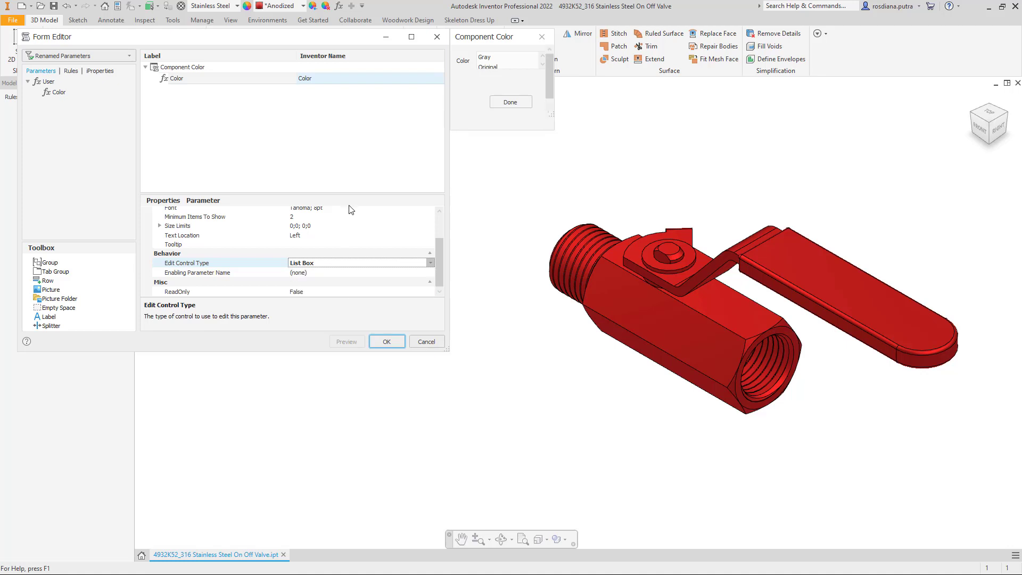
click(342, 235)
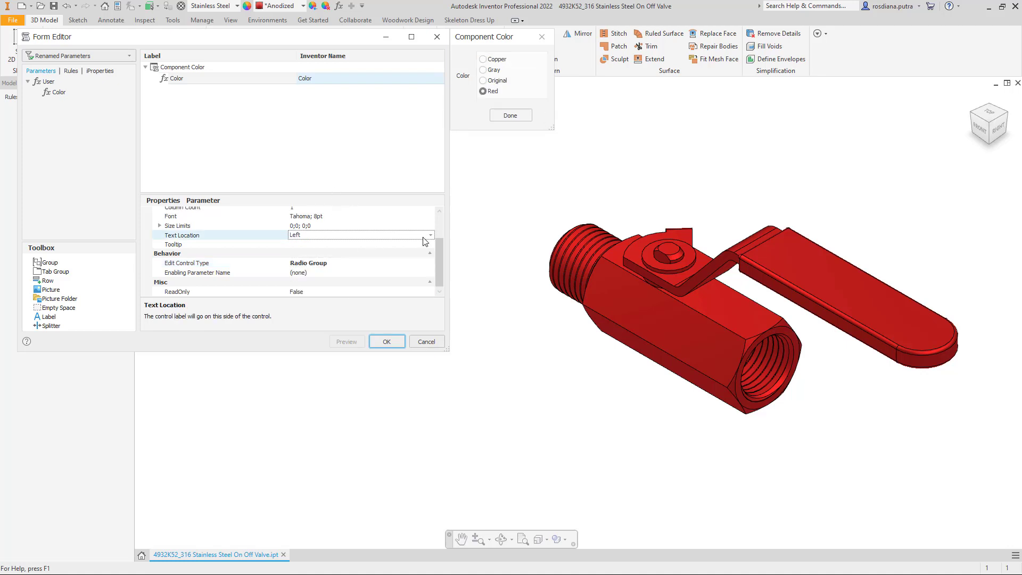
click(428, 236)
click(335, 265)
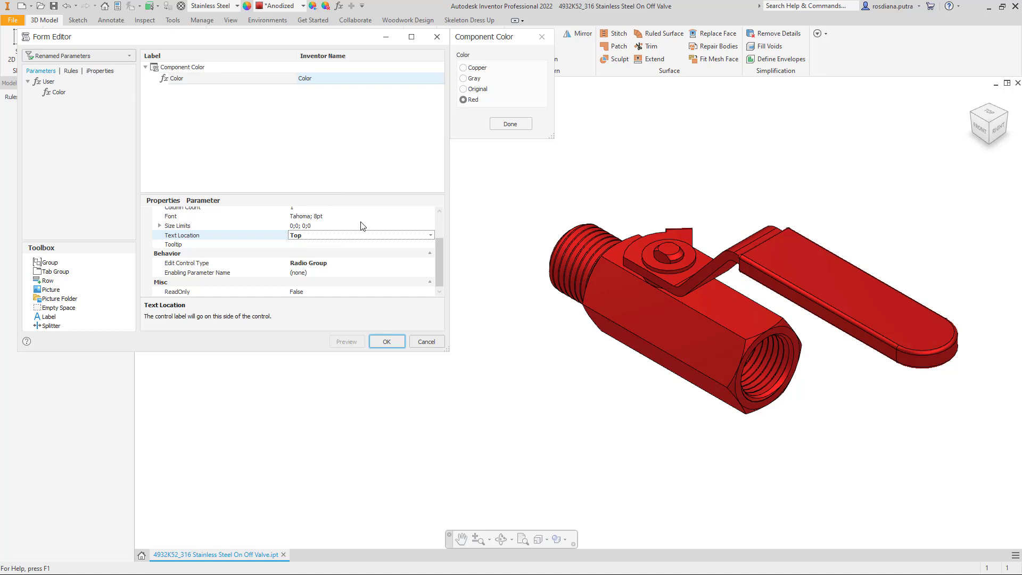
click(387, 341)
- Cycle the valve through Copper, Gray and Red in the Component Color form, finishing on Copper
click(519, 532)
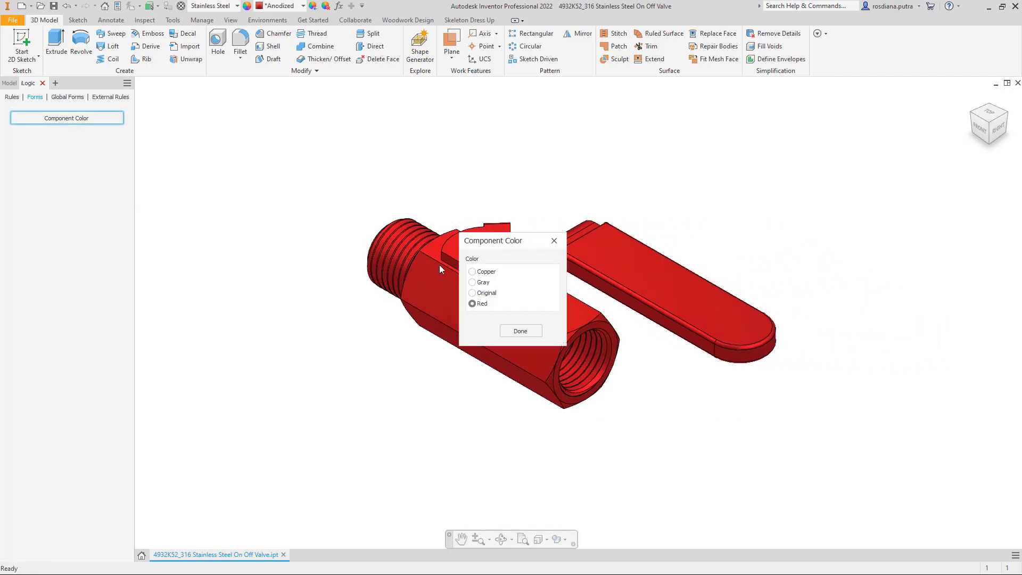
click(169, 126)
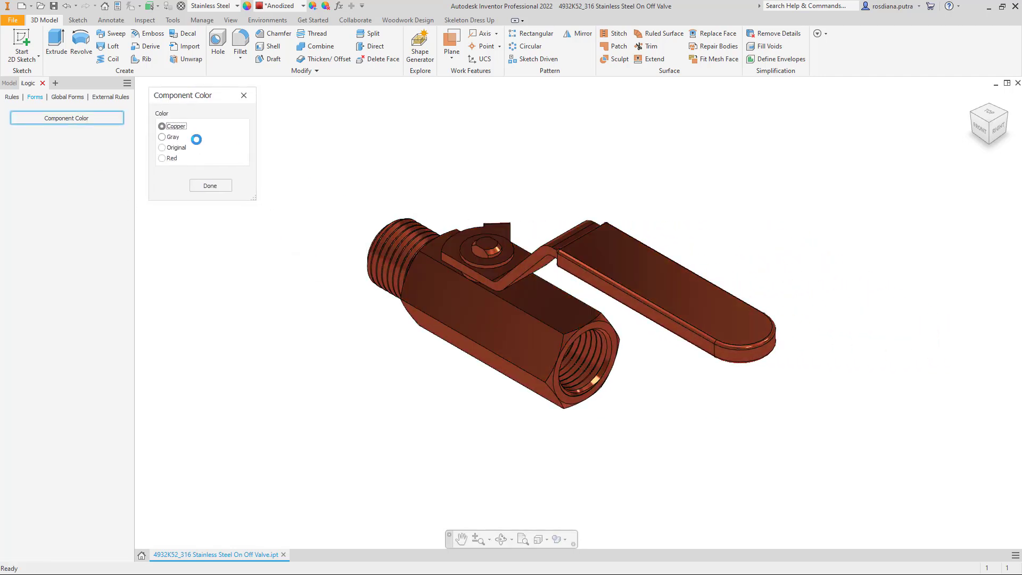
click(173, 137)
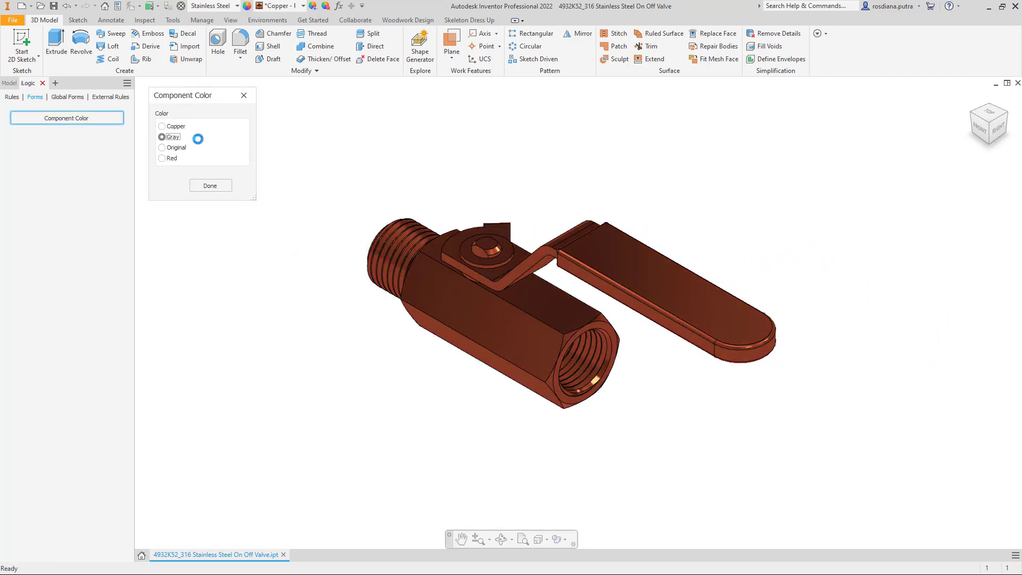
click(172, 158)
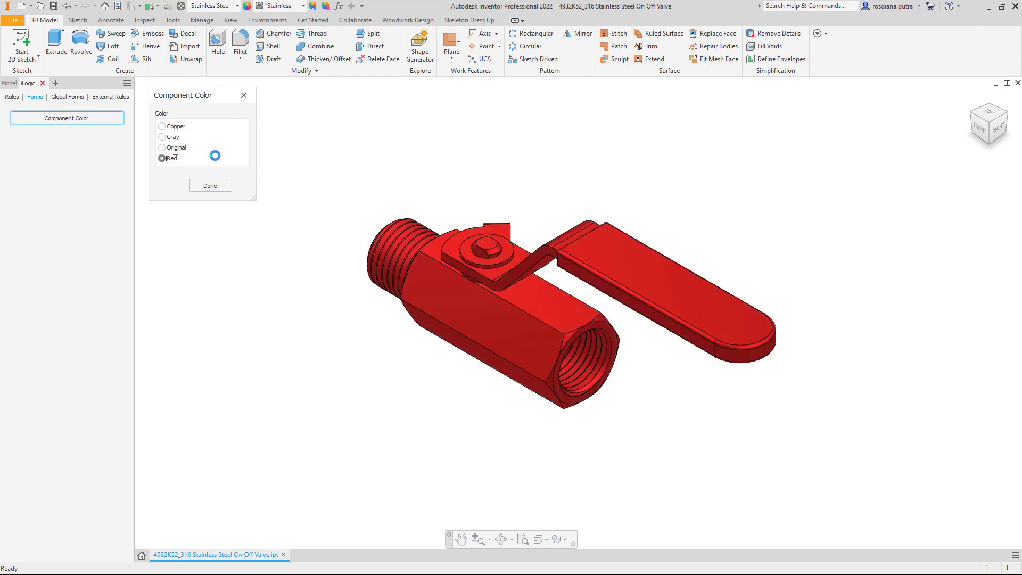
click(177, 128)
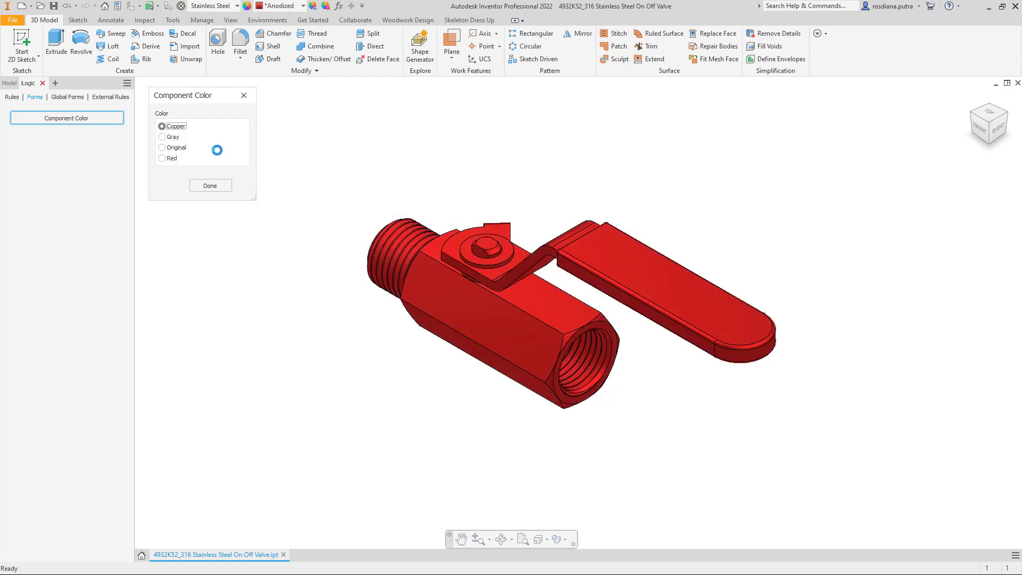
click(222, 189)
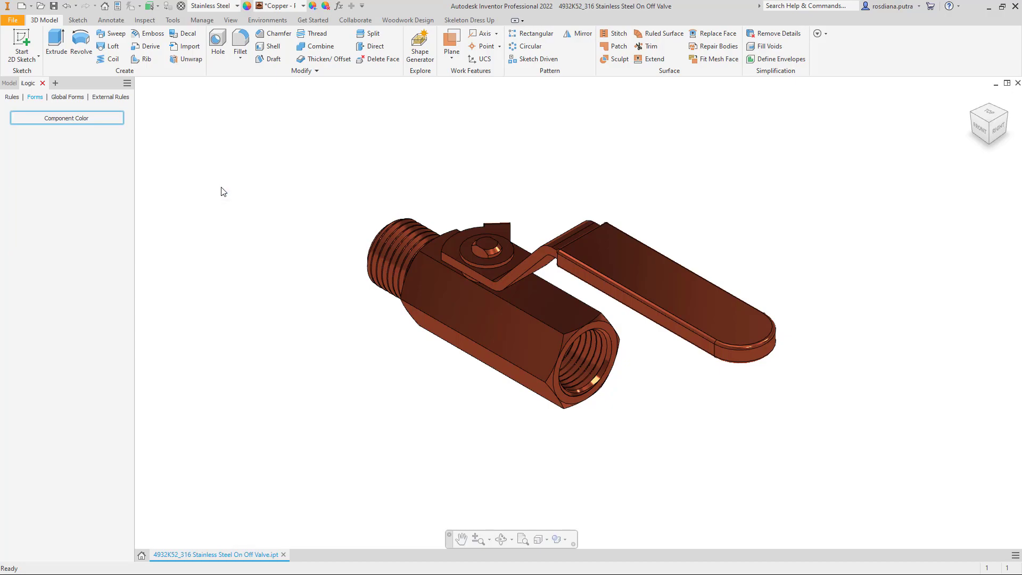